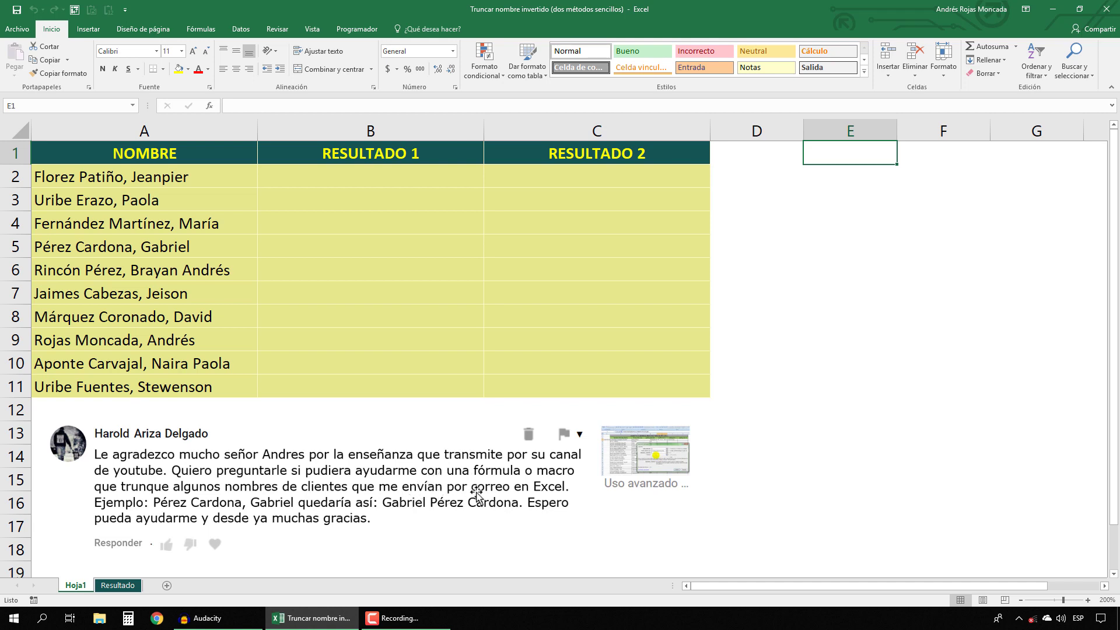
Step: Start a REEMPLAZAR formula in cell B2 with A2 as the original text and 1 as the starting position
{"action": "left_click", "coordinate": [317, 173]}
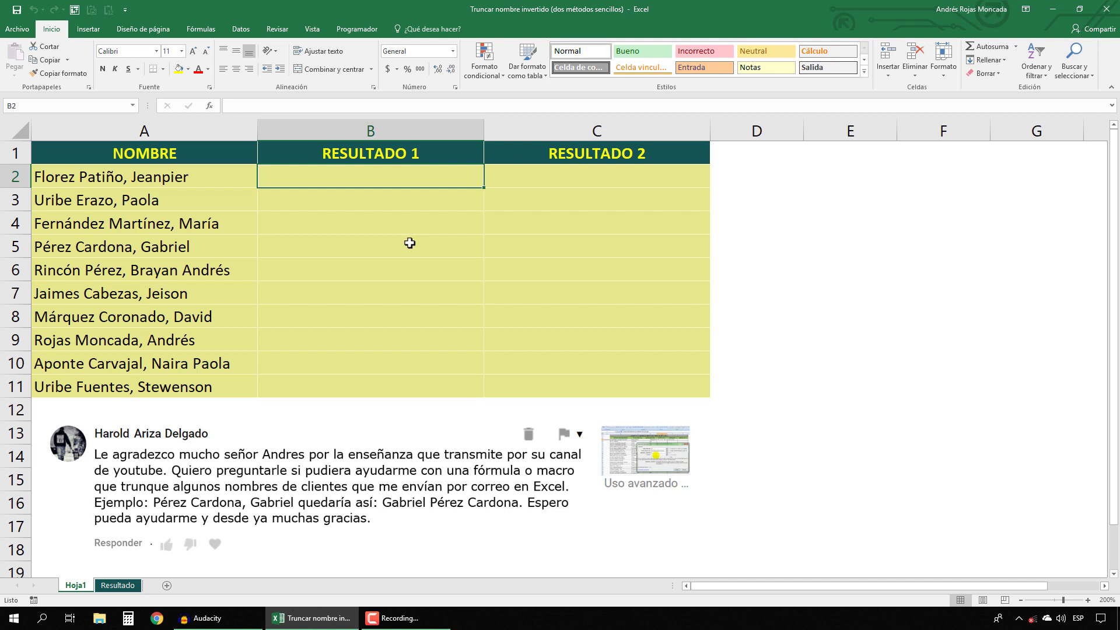
{"action": "type", "text": "=re"}
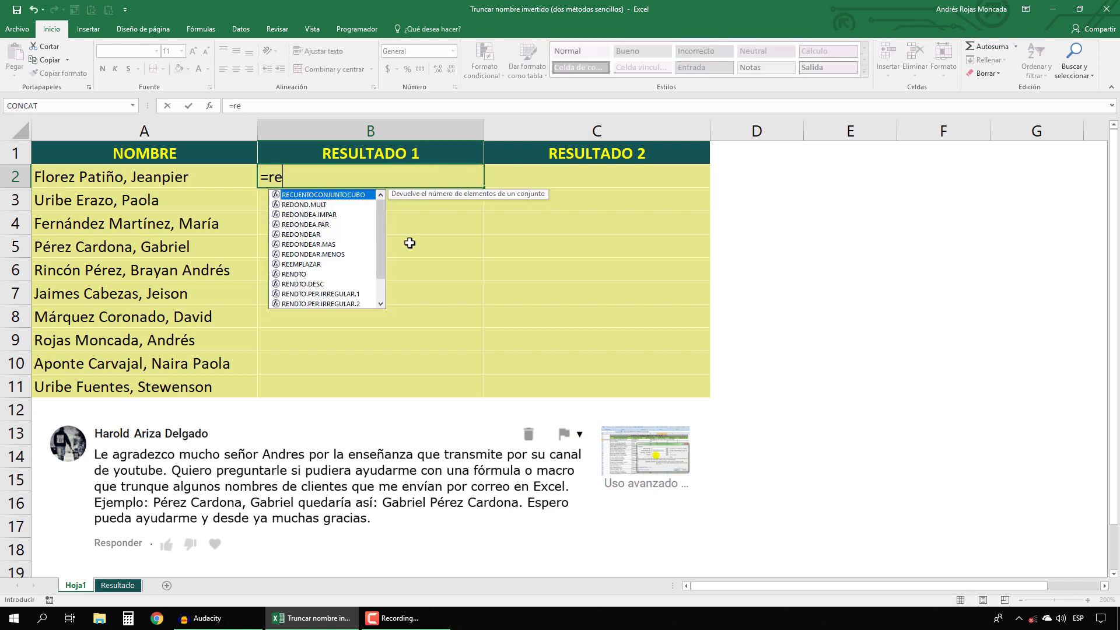
{"action": "type", "text": "emp"}
{"action": "key", "text": "Tab"}
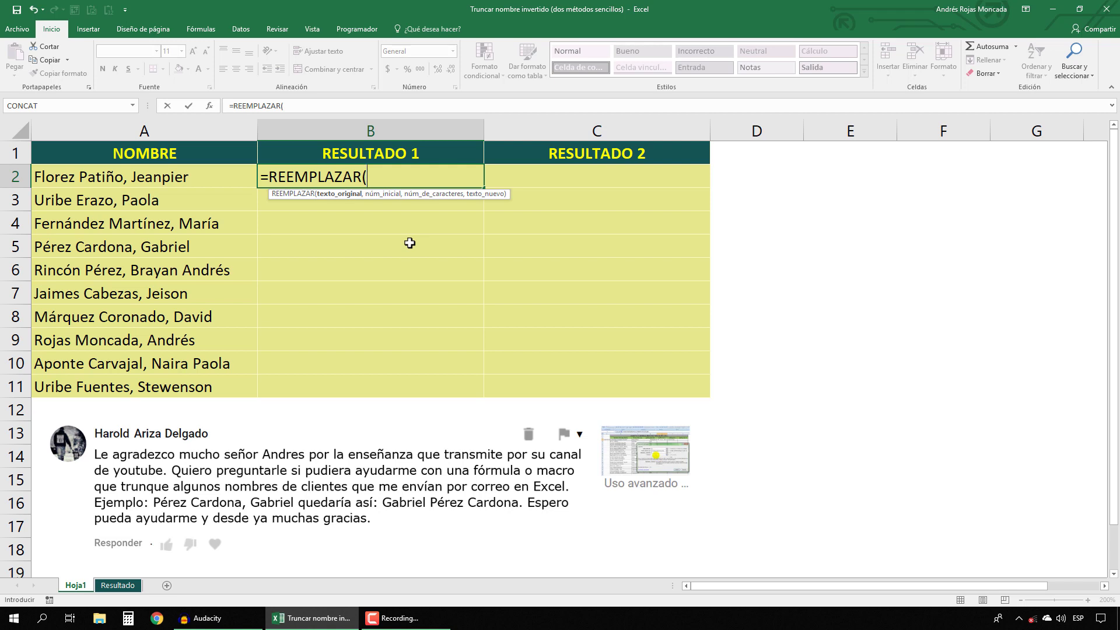
{"action": "left_click", "coordinate": [208, 172]}
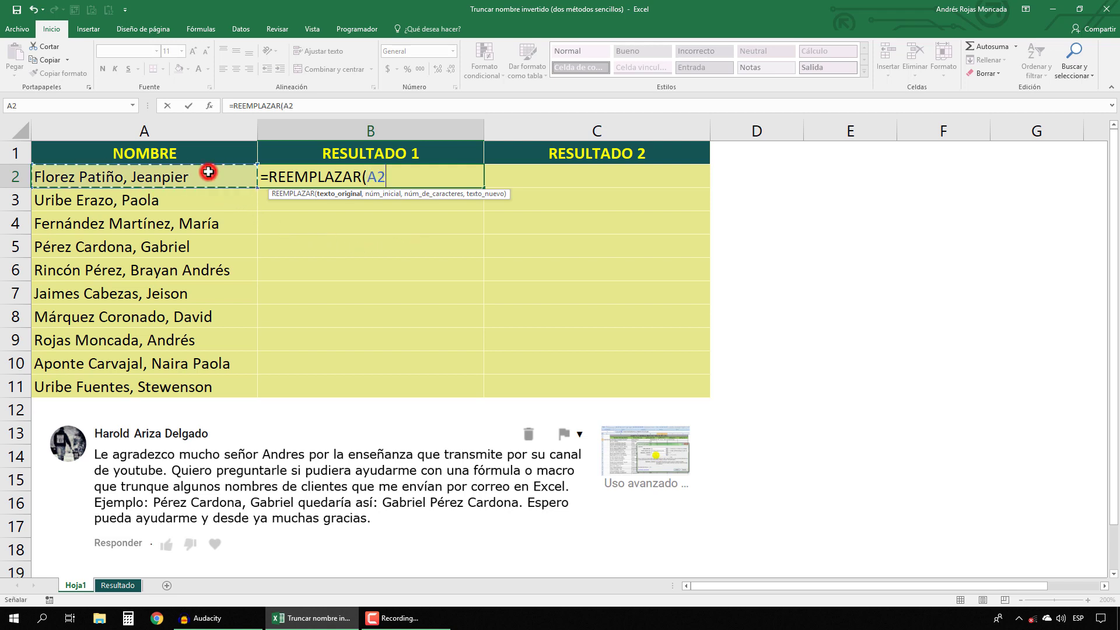
{"action": "type", "text": ",1"}
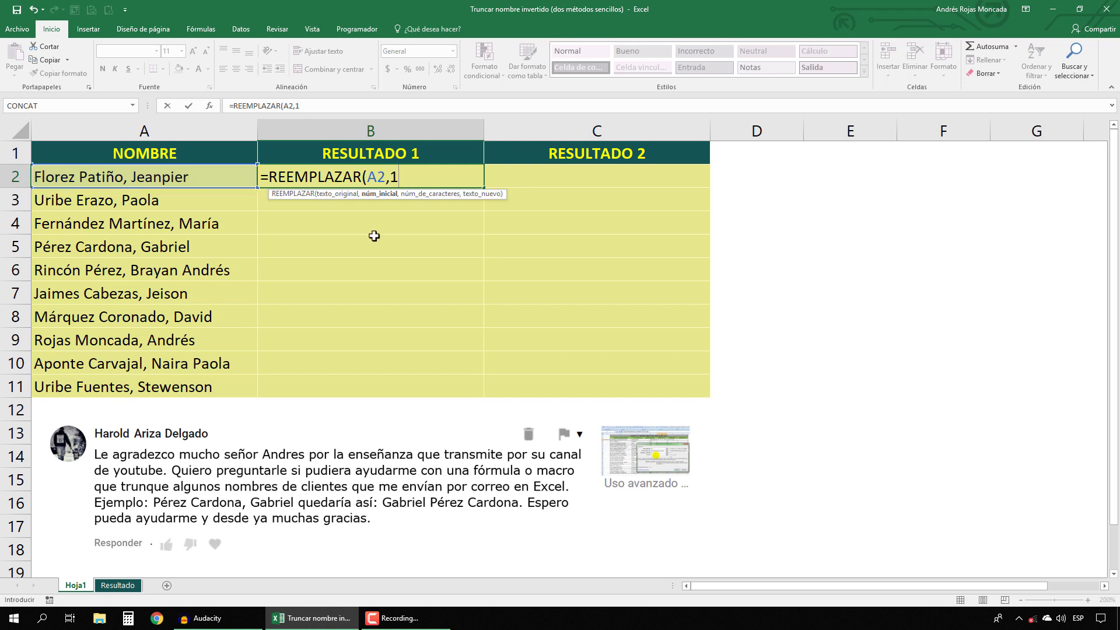
{"action": "type", "text": ","}
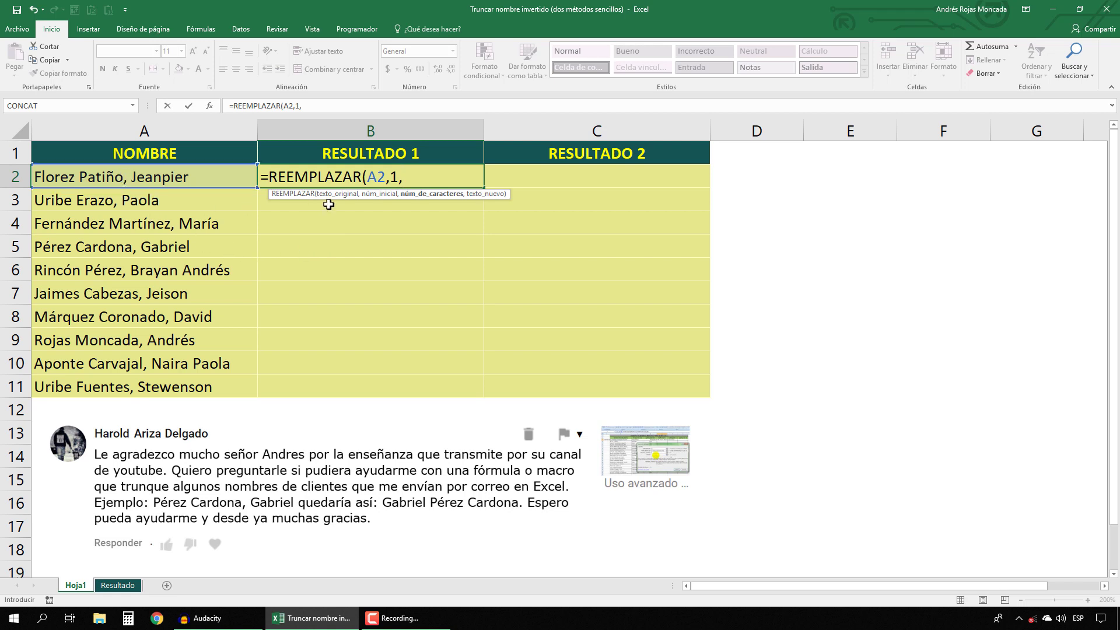
Step: Nest ENCONTRAR(",",A2,1) as the number-of-characters argument of the REEMPLAZAR formula in B2
{"action": "type", "text": "encon"}
{"action": "key", "text": "Tab"}
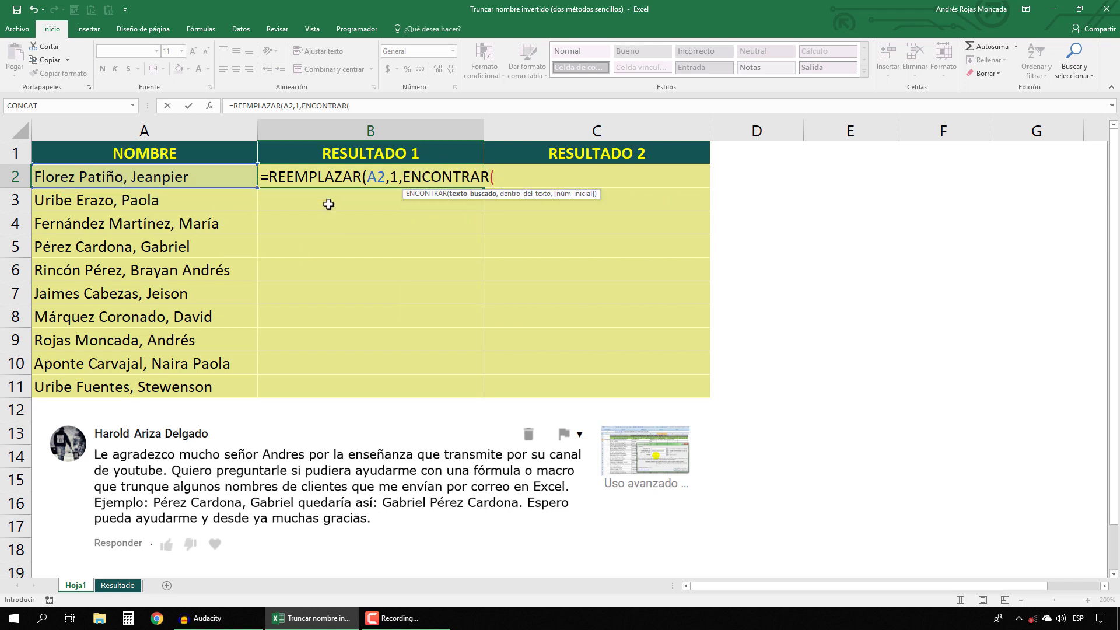
{"action": "type", "text": "\",\","}
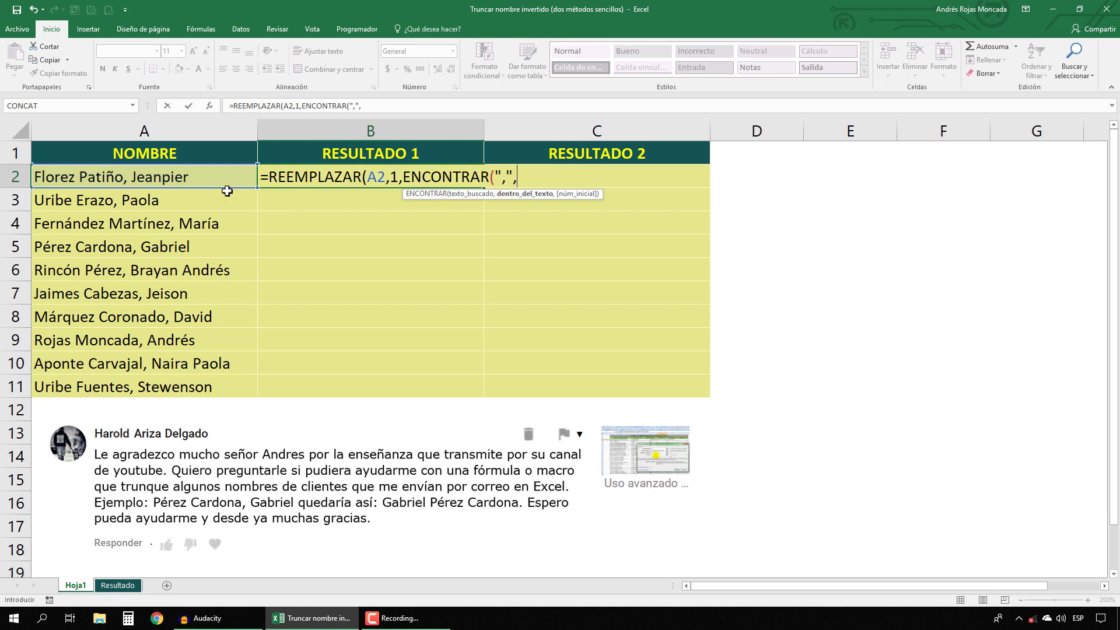
{"action": "left_click", "coordinate": [217, 176]}
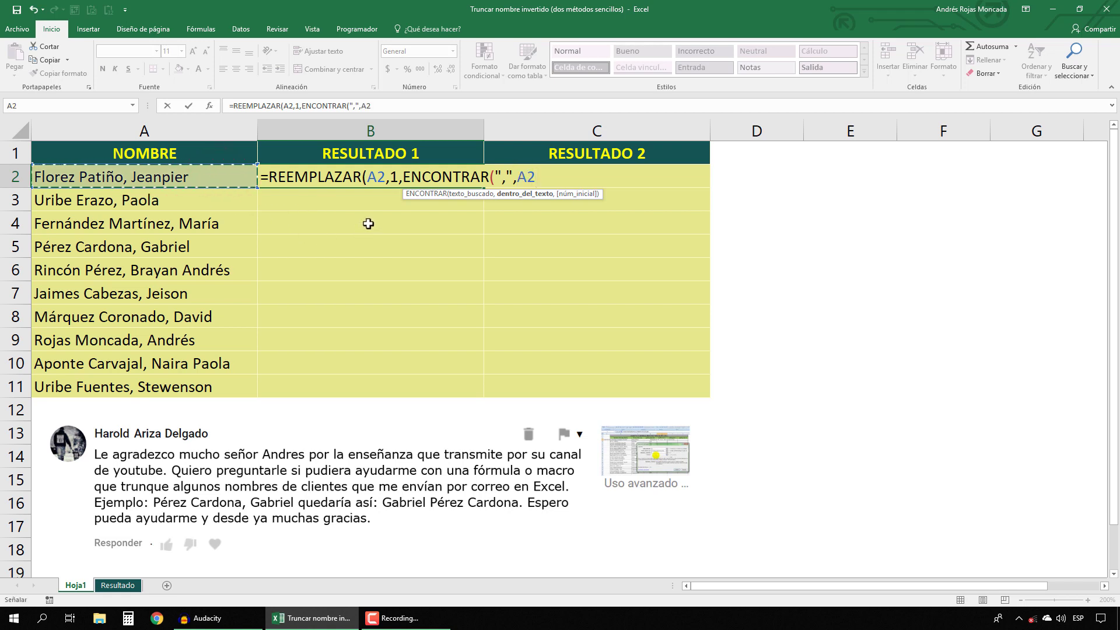
{"action": "type", "text": ",1"}
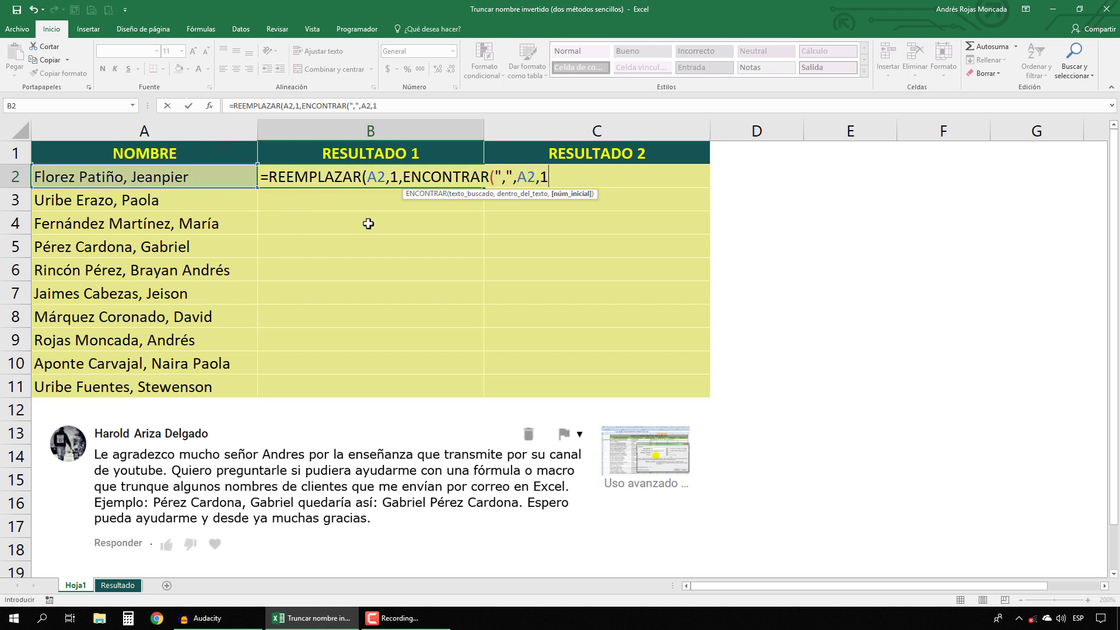
{"action": "type", "text": ")"}
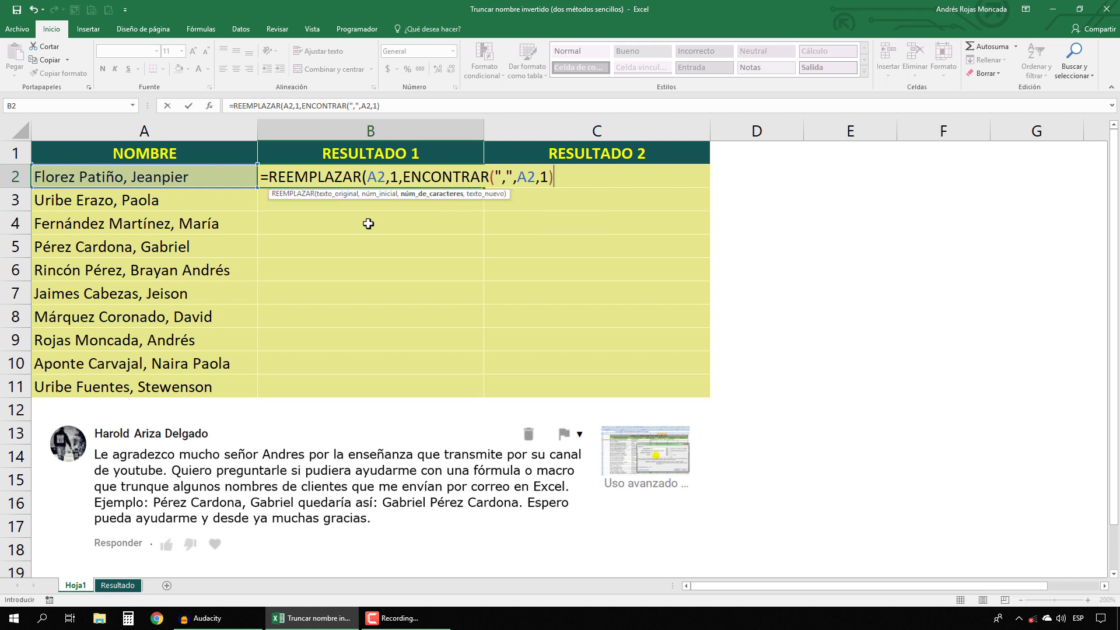
Step: Preview the value of the ENCONTRAR argument within the B2 formula and restore its expression
{"action": "left_click", "coordinate": [420, 196]}
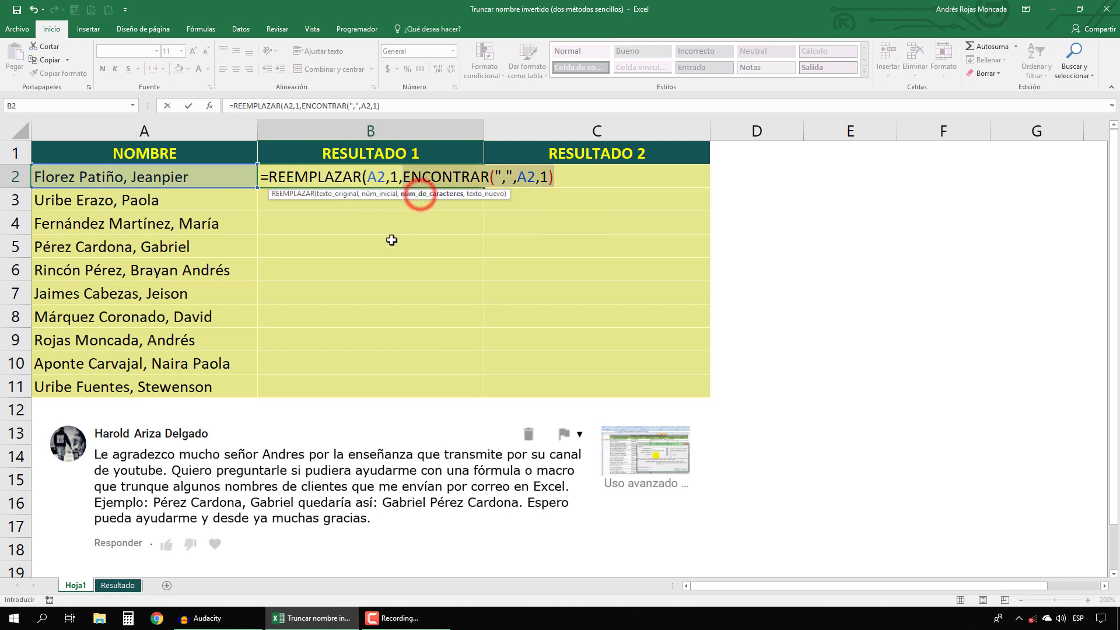
{"action": "key", "text": "F9"}
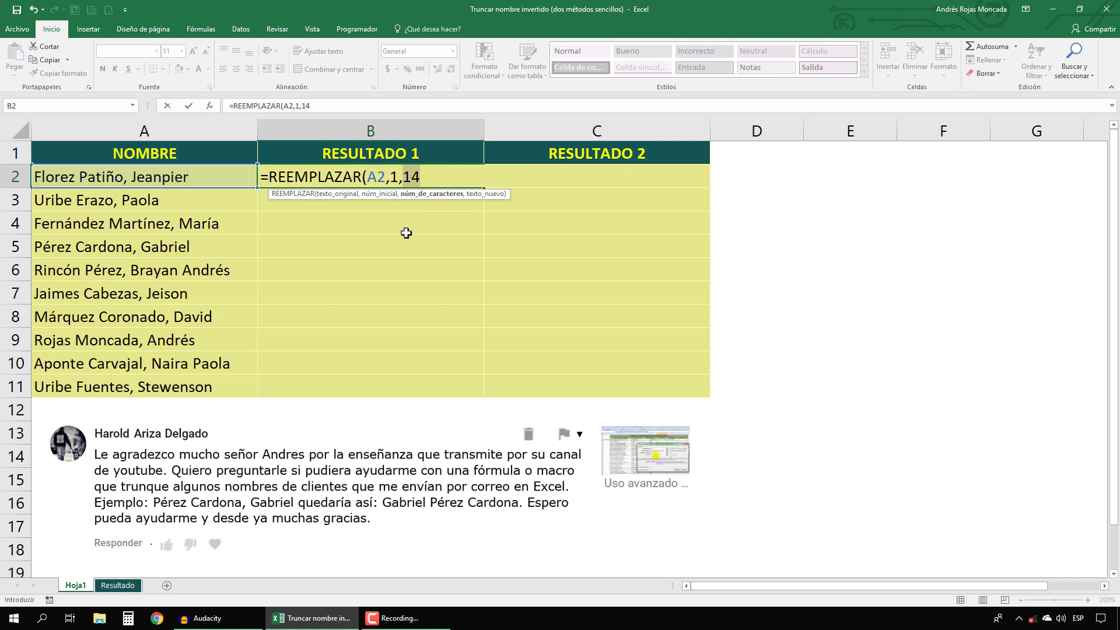
{"action": "key", "text": "ctrl+z"}
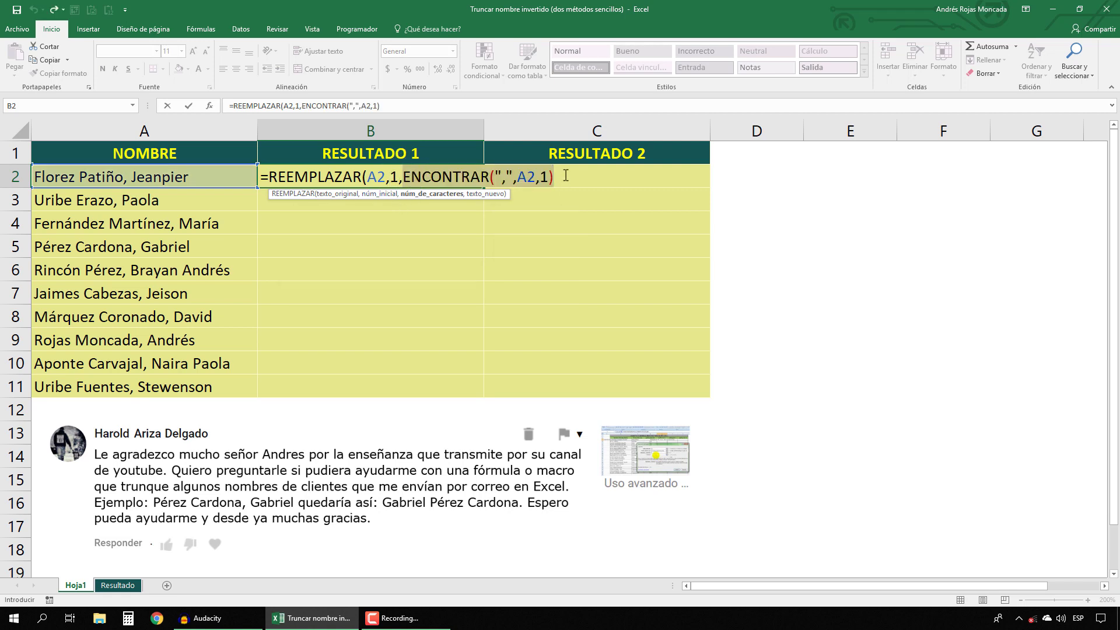
Step: Complete REEMPLAZAR in B2 with an empty string "" as the new text, and preview the formula's result before restoring it
{"action": "type", "text": "),"}
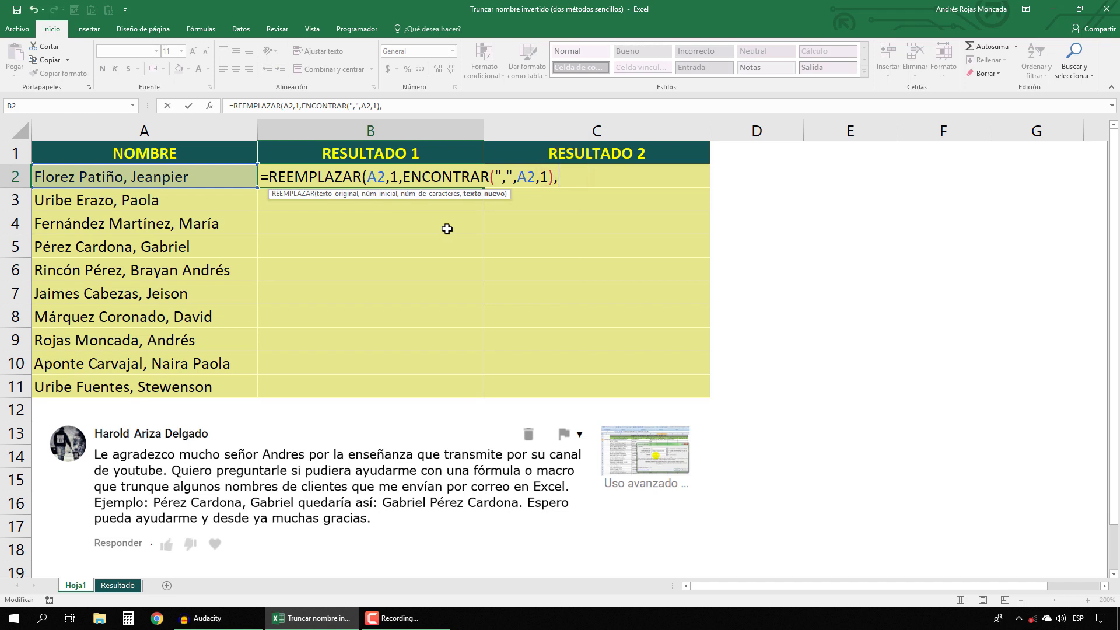
{"action": "type", "text": "\"\")"}
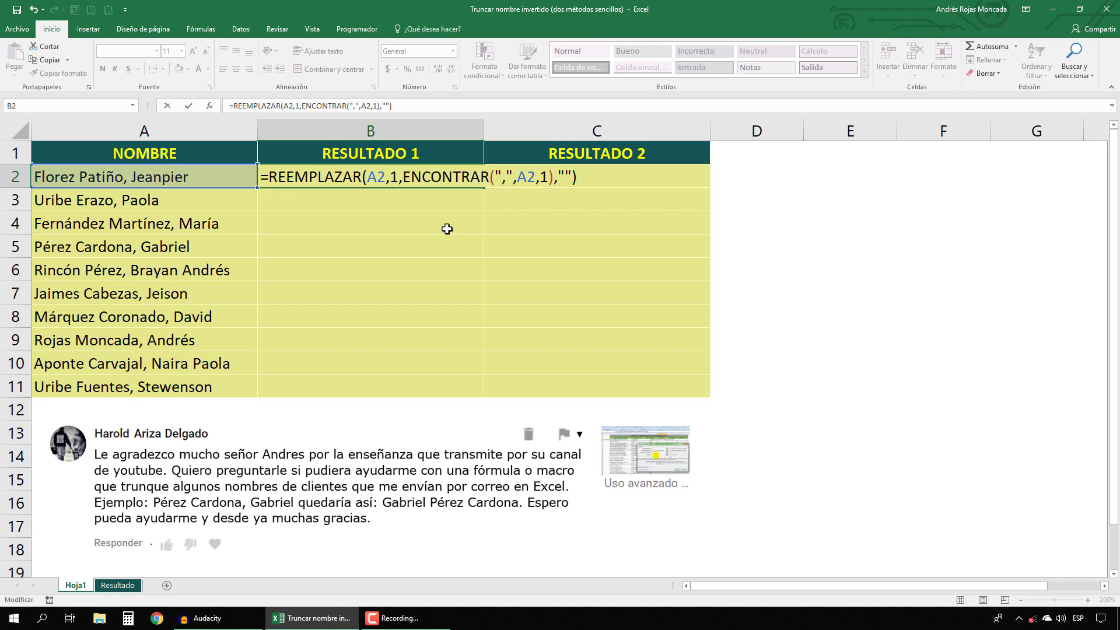
{"action": "key", "text": "F9"}
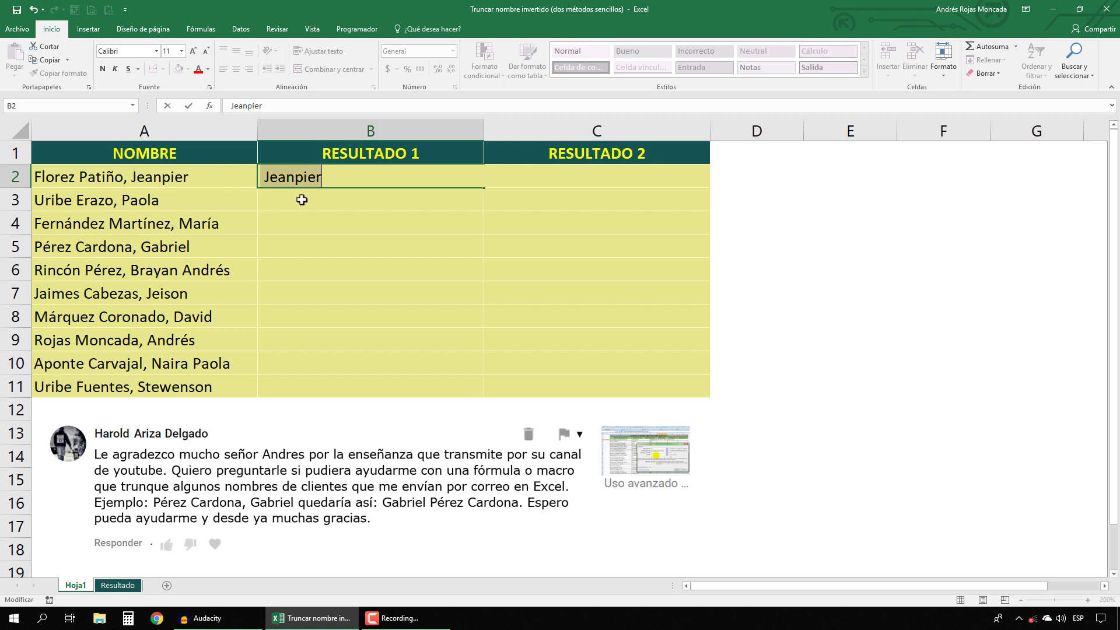
{"action": "key", "text": "ctrl+z"}
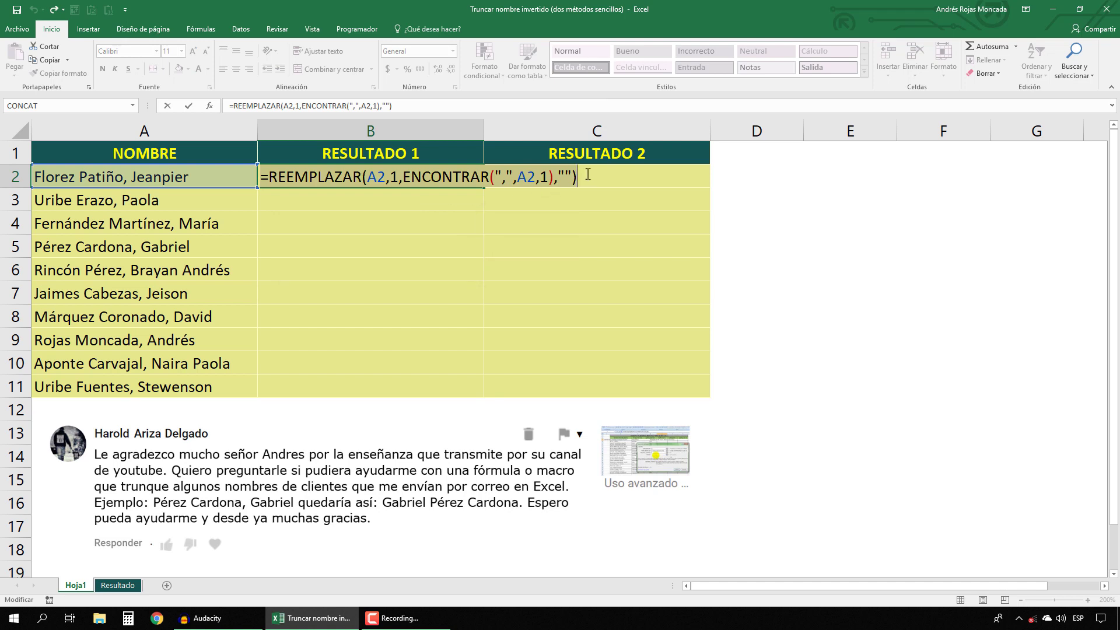
Step: Append &" "& and an IZQUIERDA function with A2 as its text to the B2 formula
{"action": "type", "text": "&"}
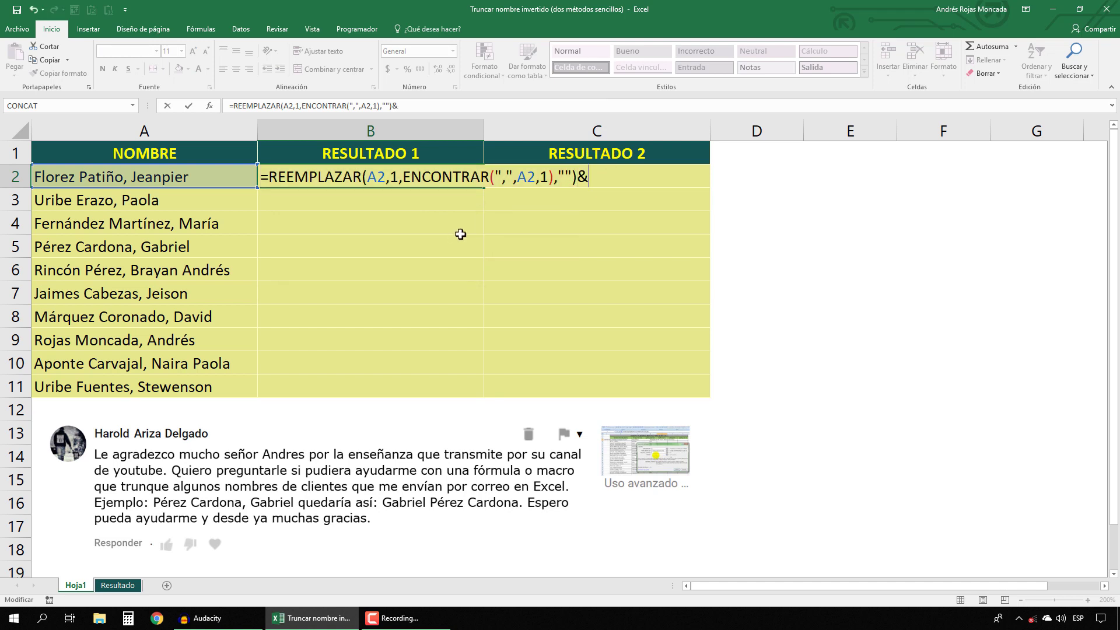
{"action": "type", "text": "\" \"&IZQUIERDA("}
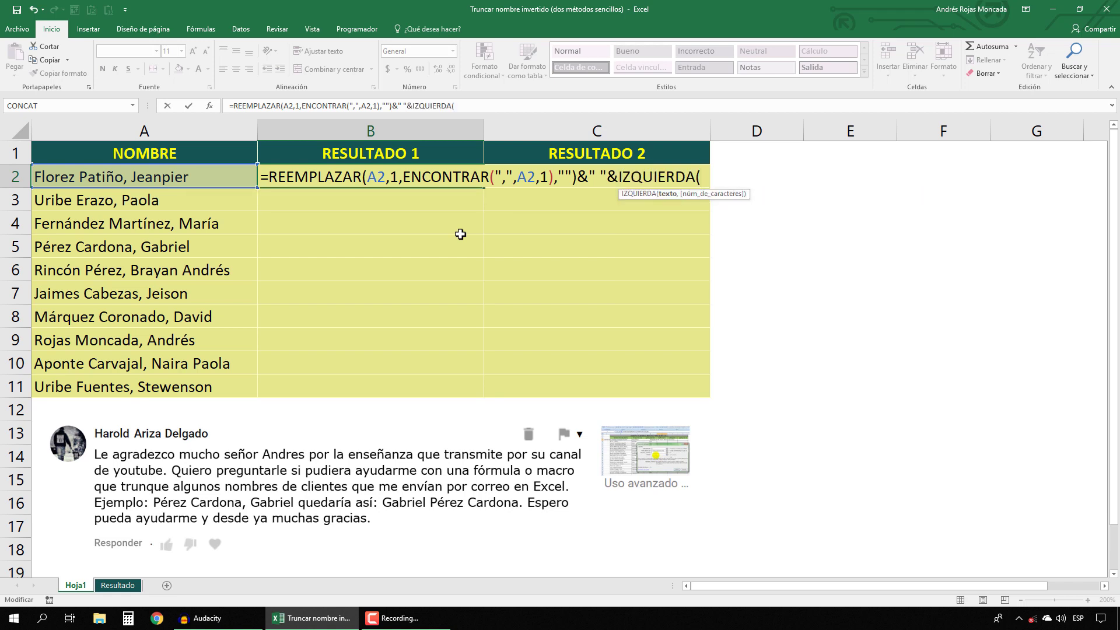
{"action": "left_click", "coordinate": [191, 176]}
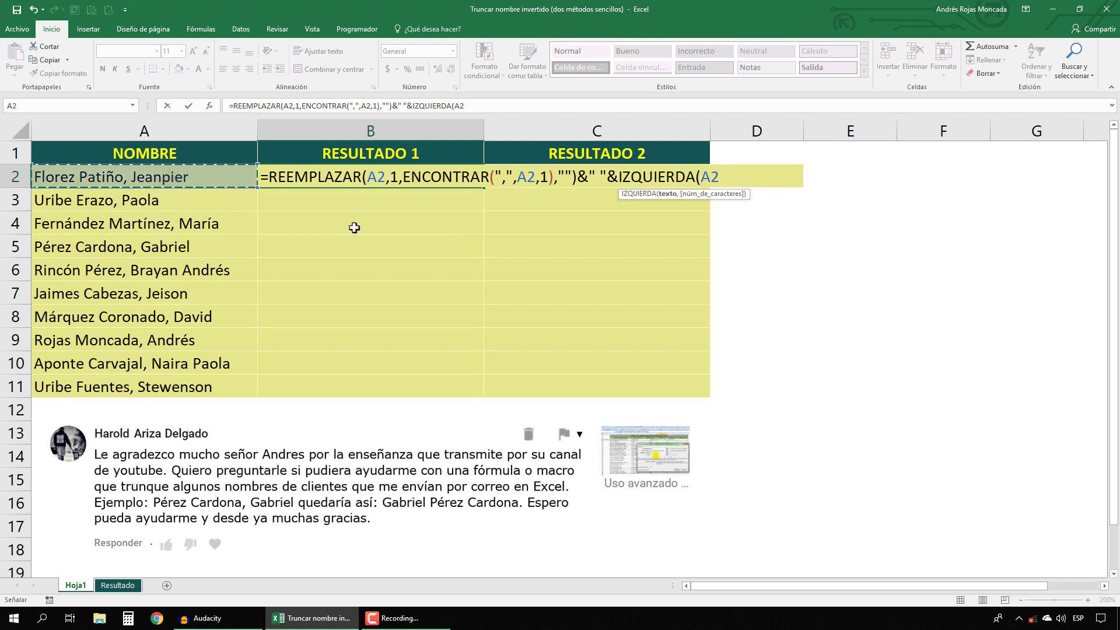
Step: Set IZQUIERDA's number of characters to ENCONTRAR(",",A2,1)-1 and enter the finished formula in B2
{"action": "type", "text": ",encon"}
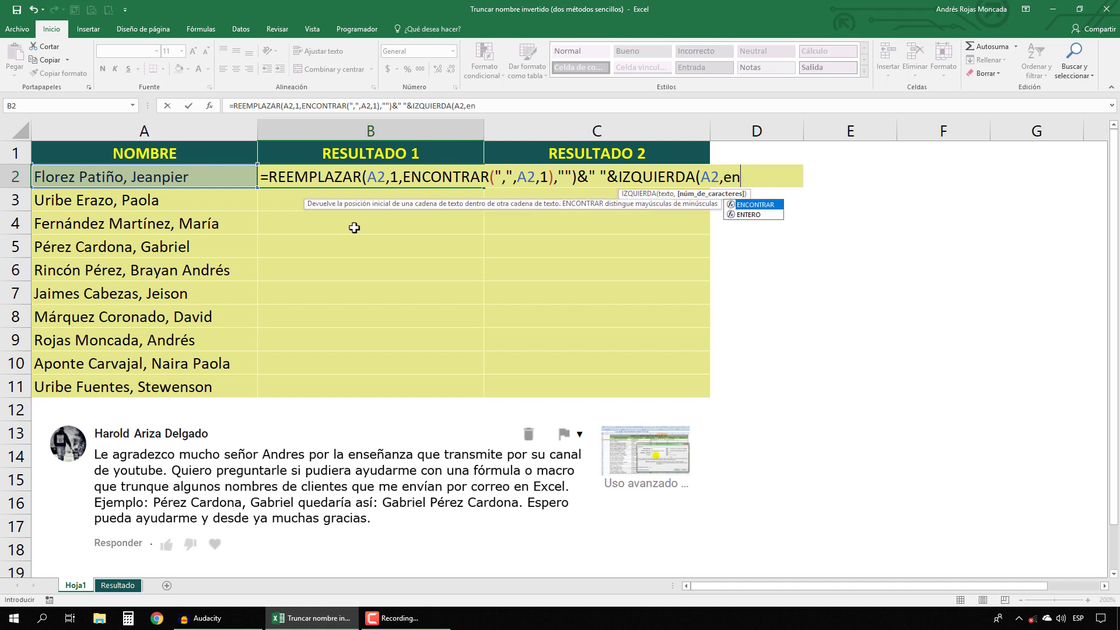
{"action": "key", "text": "Tab"}
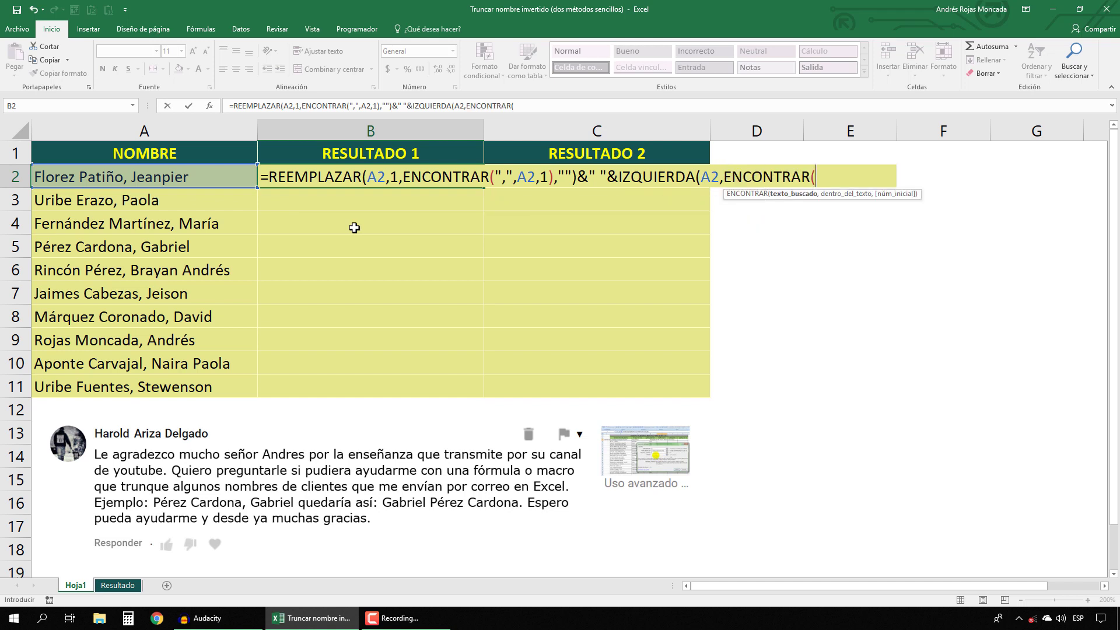
{"action": "type", "text": "\",\","}
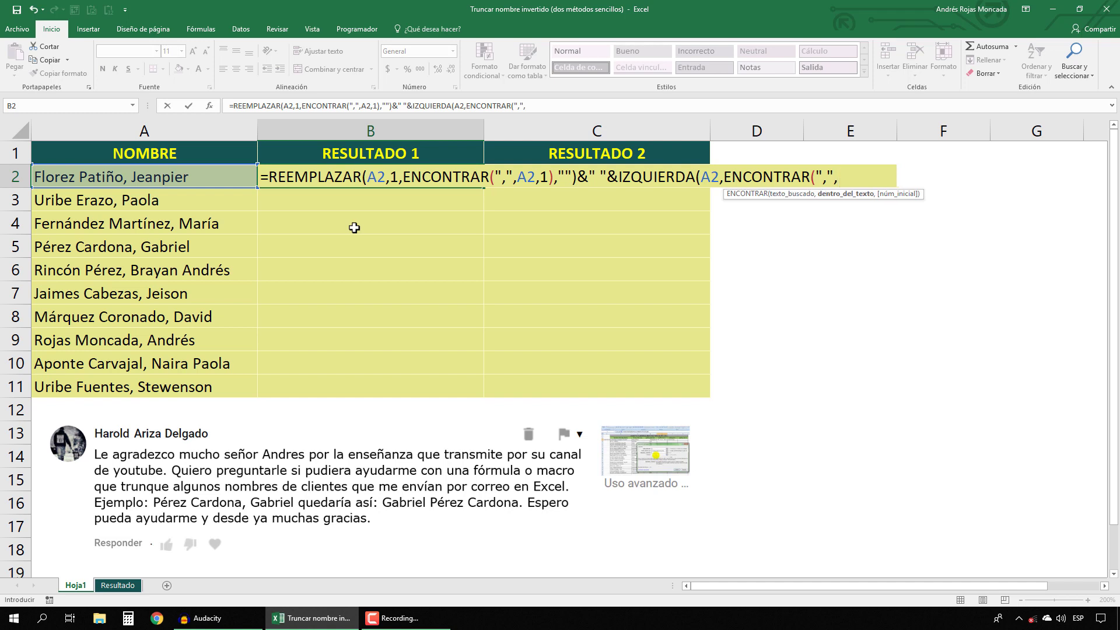
{"action": "left_click", "coordinate": [212, 177]}
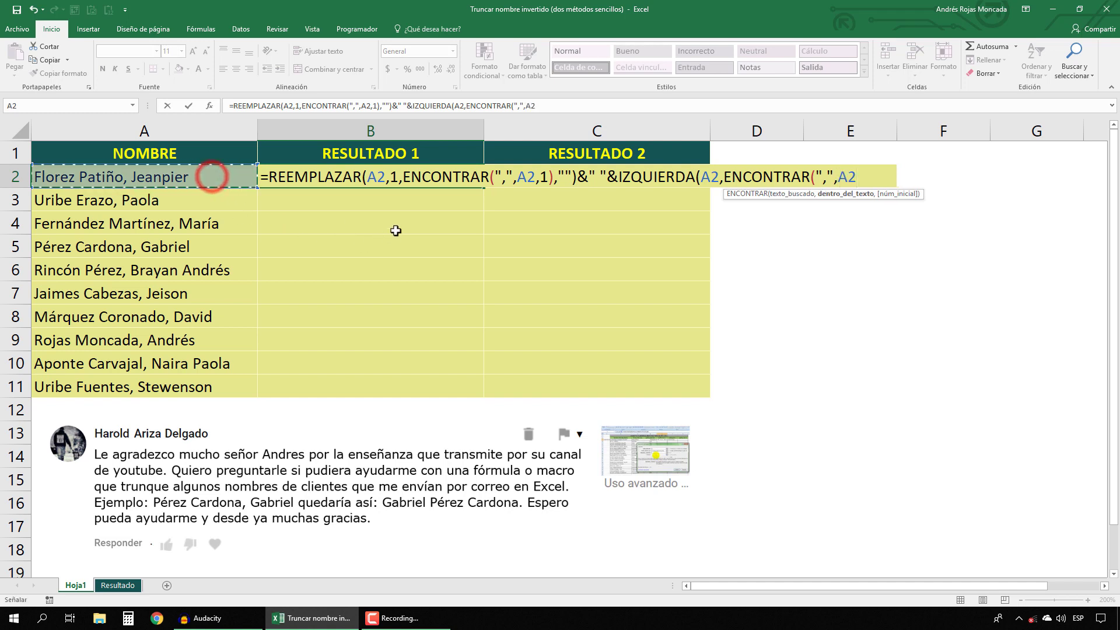
{"action": "type", "text": ","}
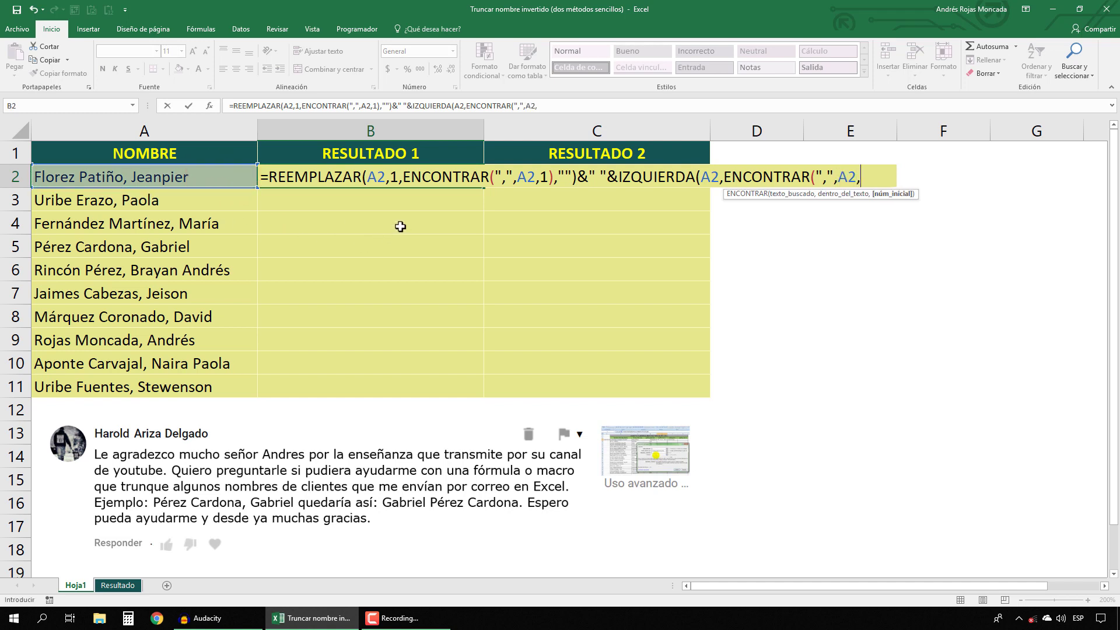
{"action": "type", "text": "1)"}
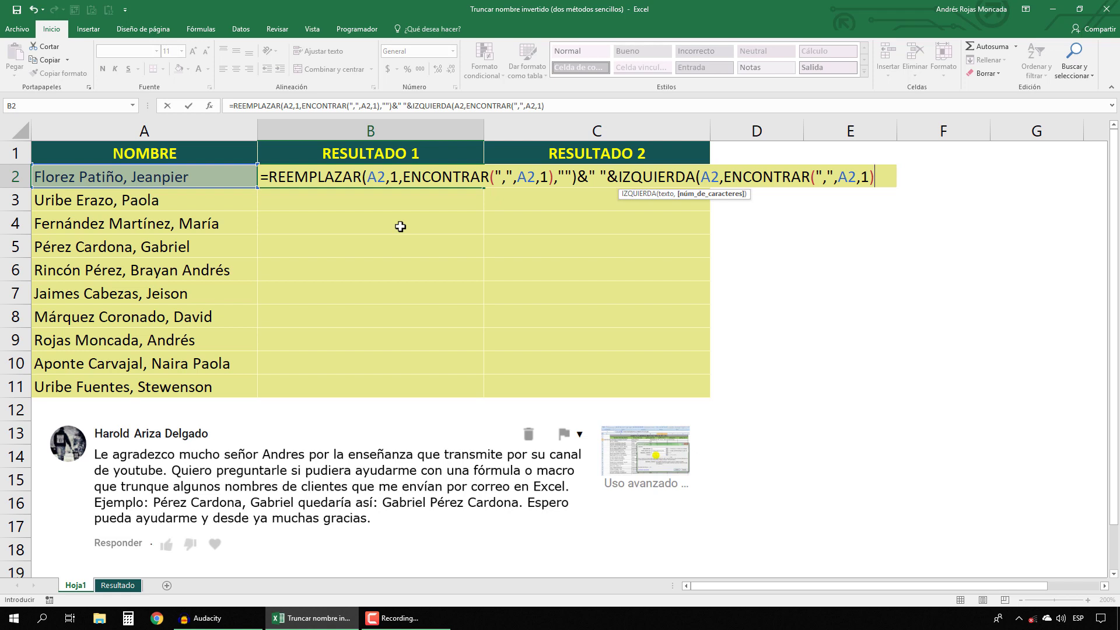
{"action": "type", "text": "-1"}
{"action": "type", "text": ")"}
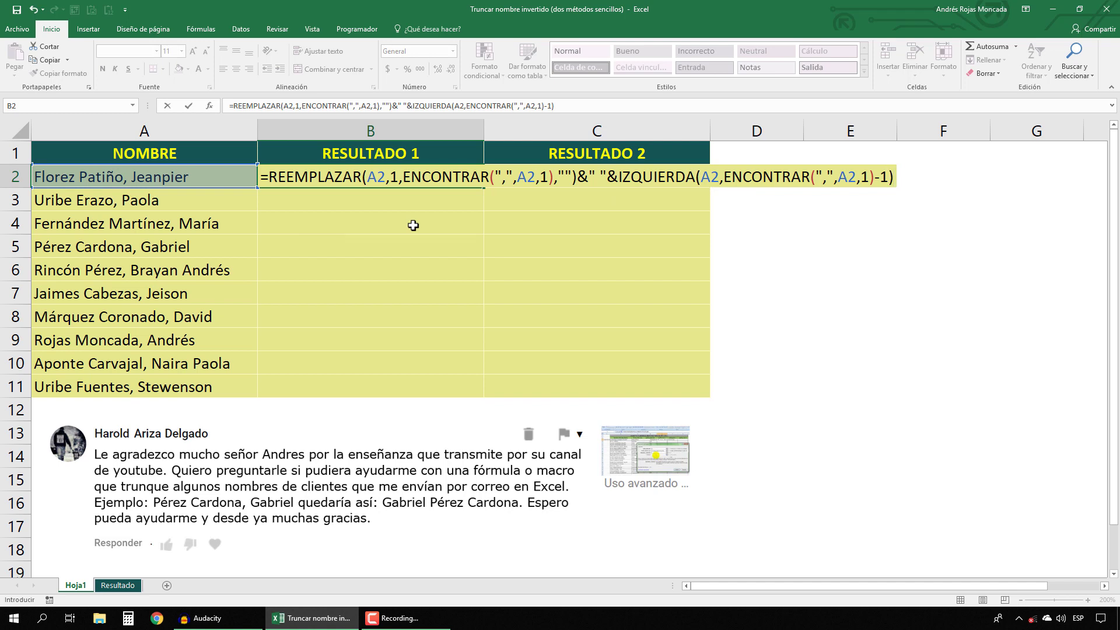
{"action": "key", "text": "ctrl+Return"}
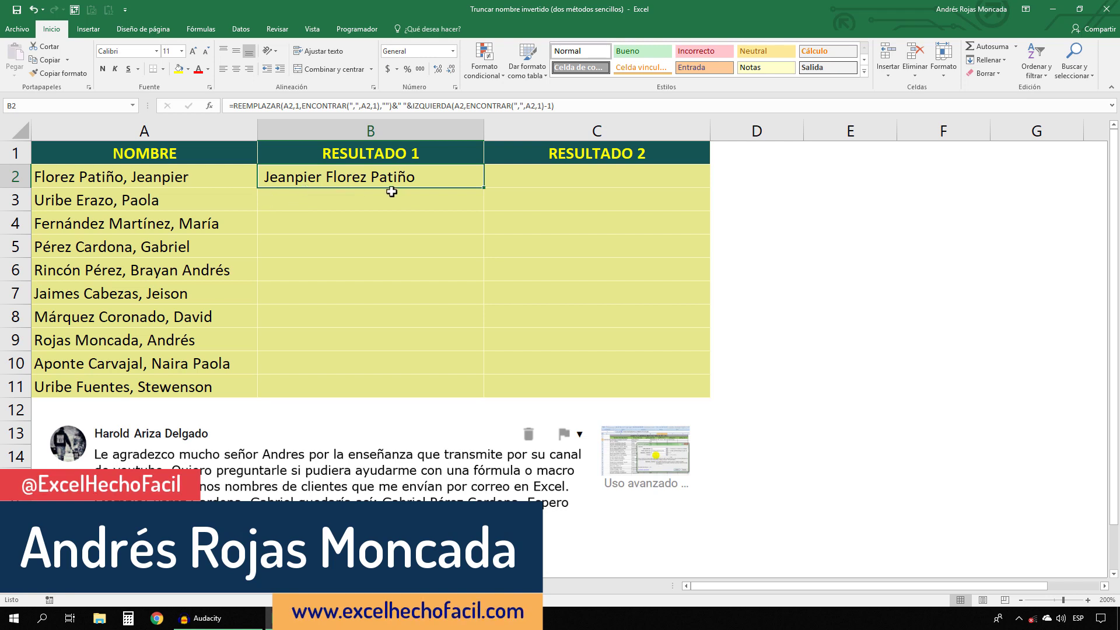
Step: Wrap the entire B2 formula in the ESPACIOS function to strip extra spaces, and enter it
{"action": "key", "text": "F2"}
{"action": "left_click", "coordinate": [266, 181]}
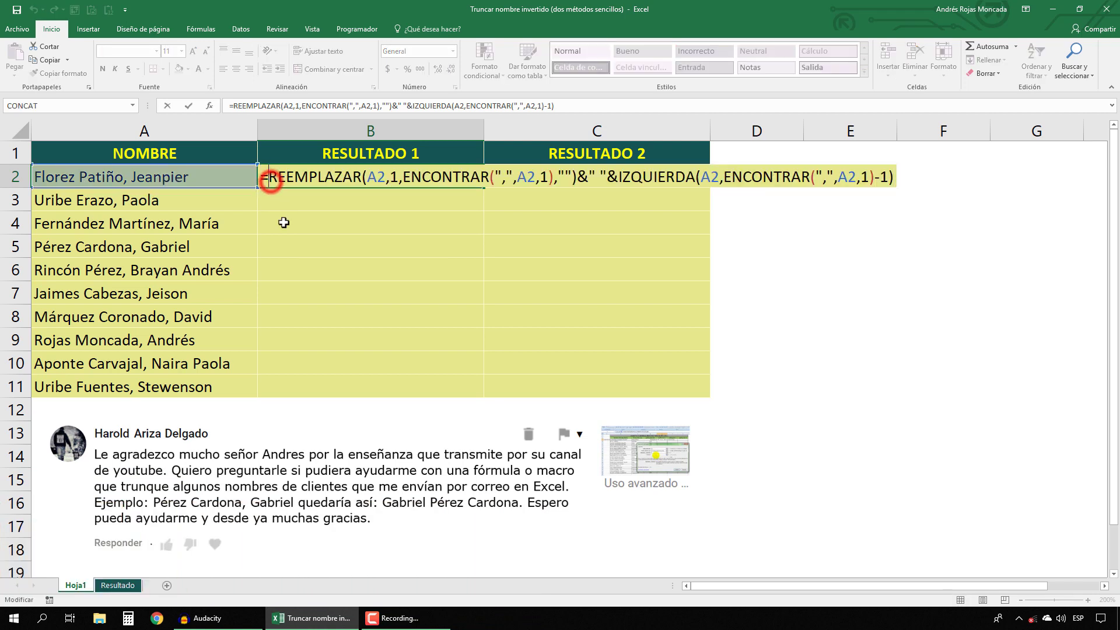
{"action": "type", "text": "espa"}
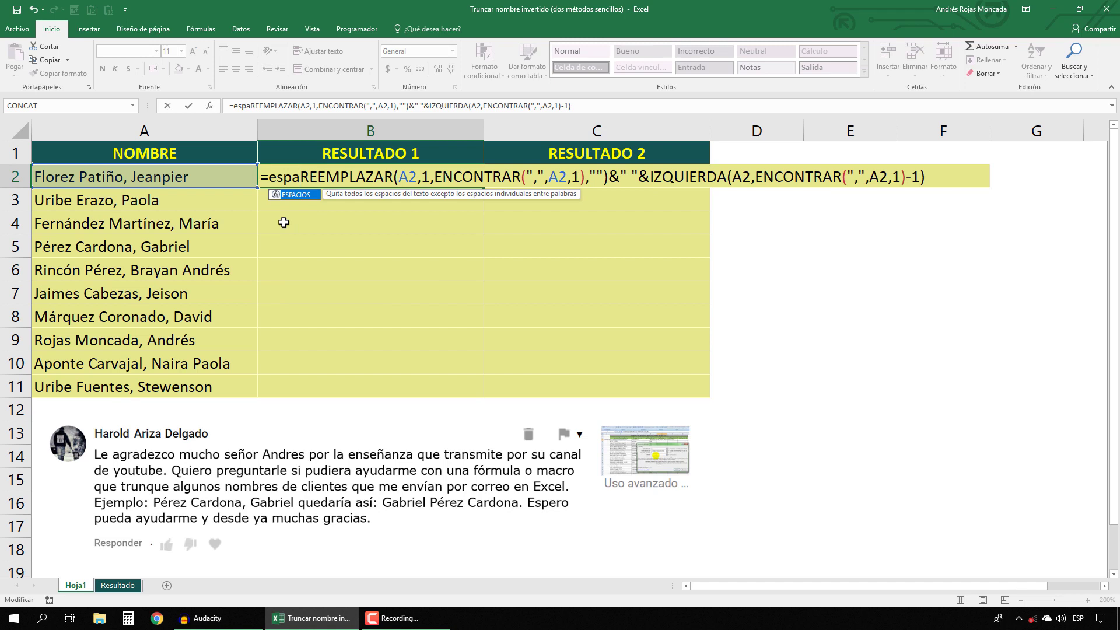
{"action": "key", "text": "Tab"}
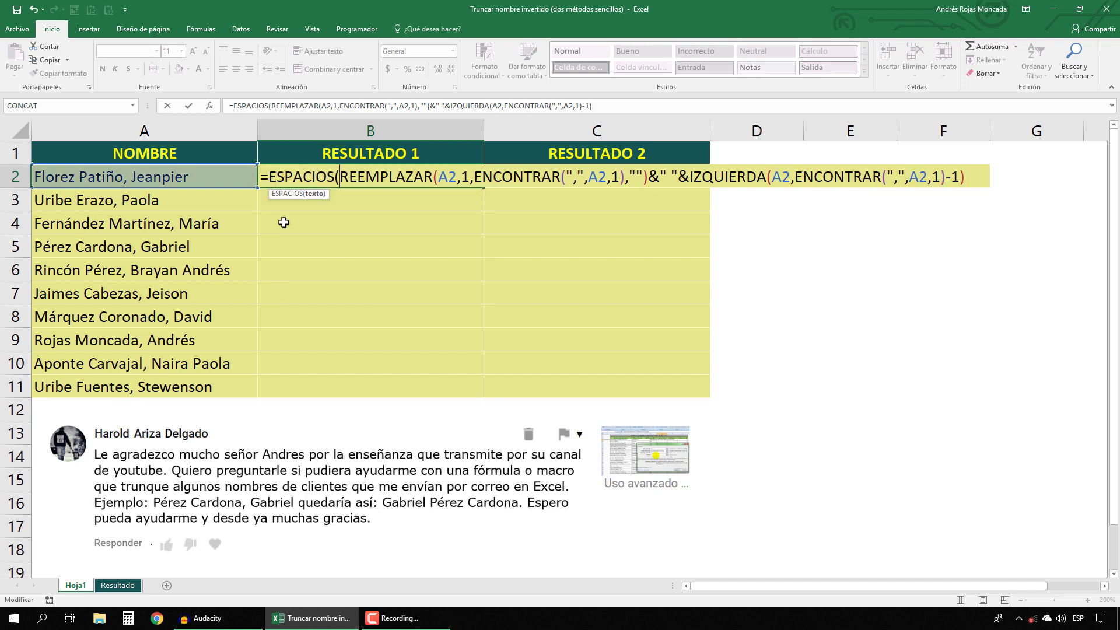
{"action": "left_click", "coordinate": [309, 195]}
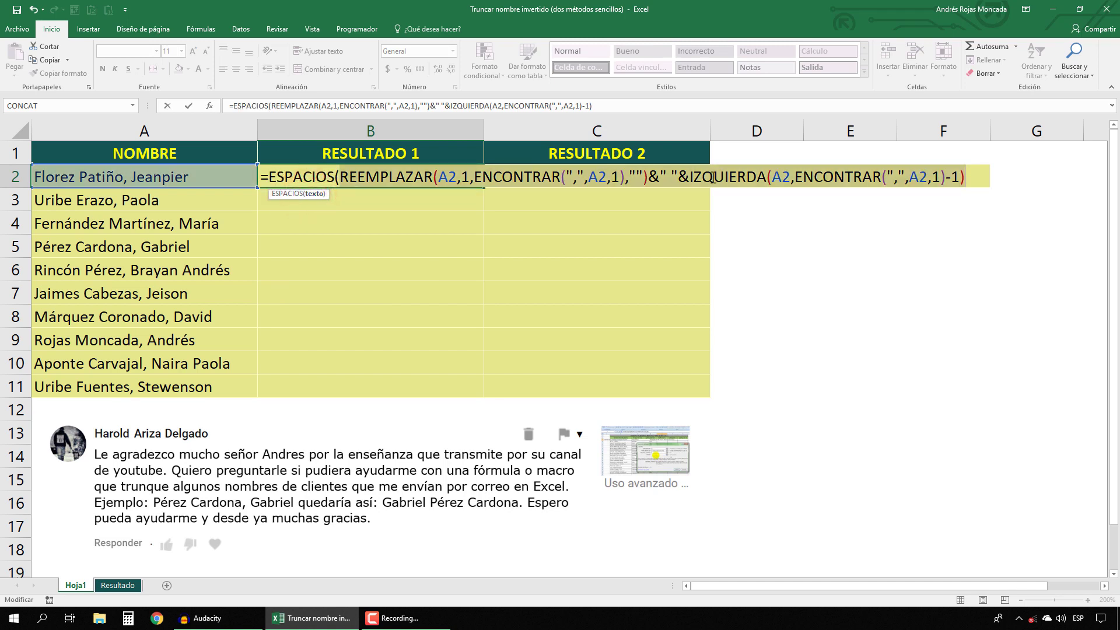
{"action": "left_click", "coordinate": [966, 176]}
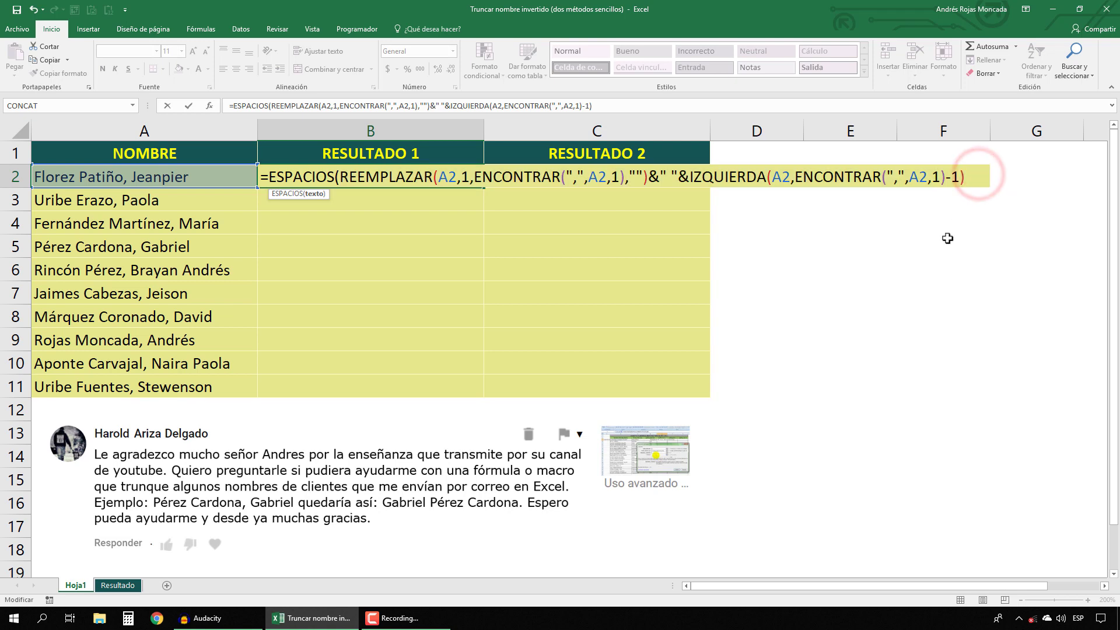
{"action": "type", "text": ")"}
{"action": "key", "text": "ctrl+Return"}
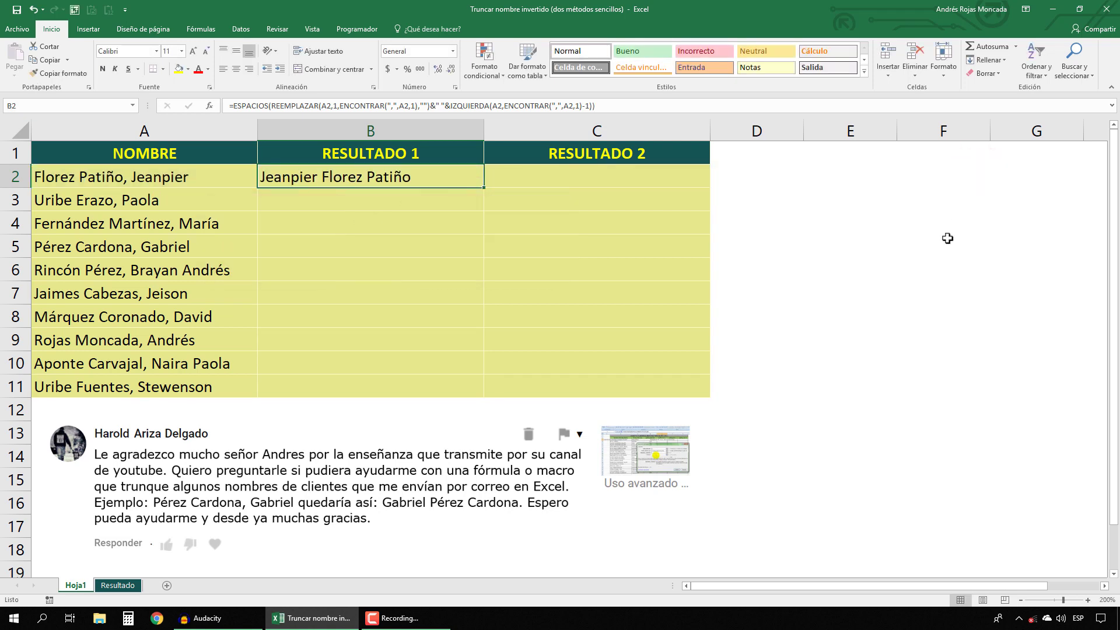
Step: Fill the B2 formula down the RESULTADO 1 column through B11
{"action": "double_click", "coordinate": [484, 187]}
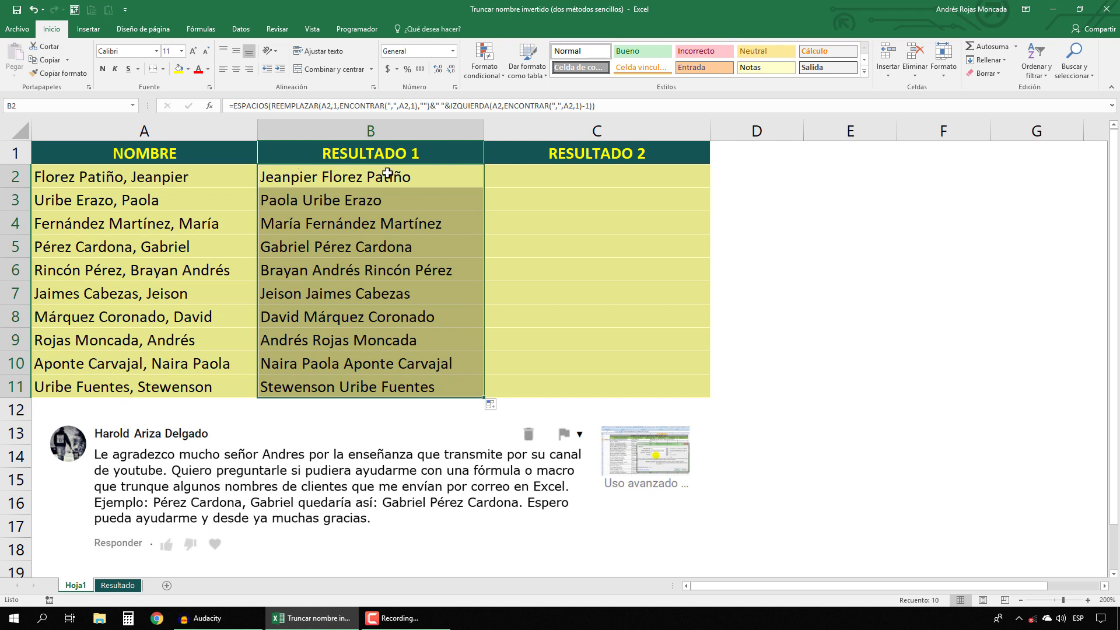
Step: Start an EXTRAE formula in C2 with A2&" "&A2 as its text argument
{"action": "left_click", "coordinate": [518, 171]}
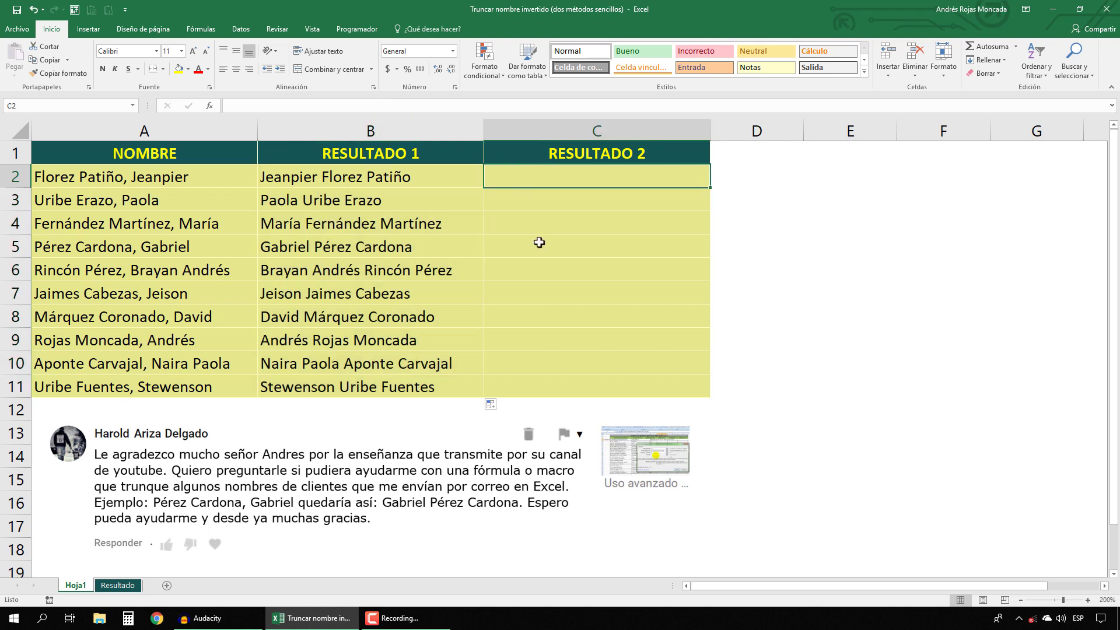
{"action": "type", "text": "="}
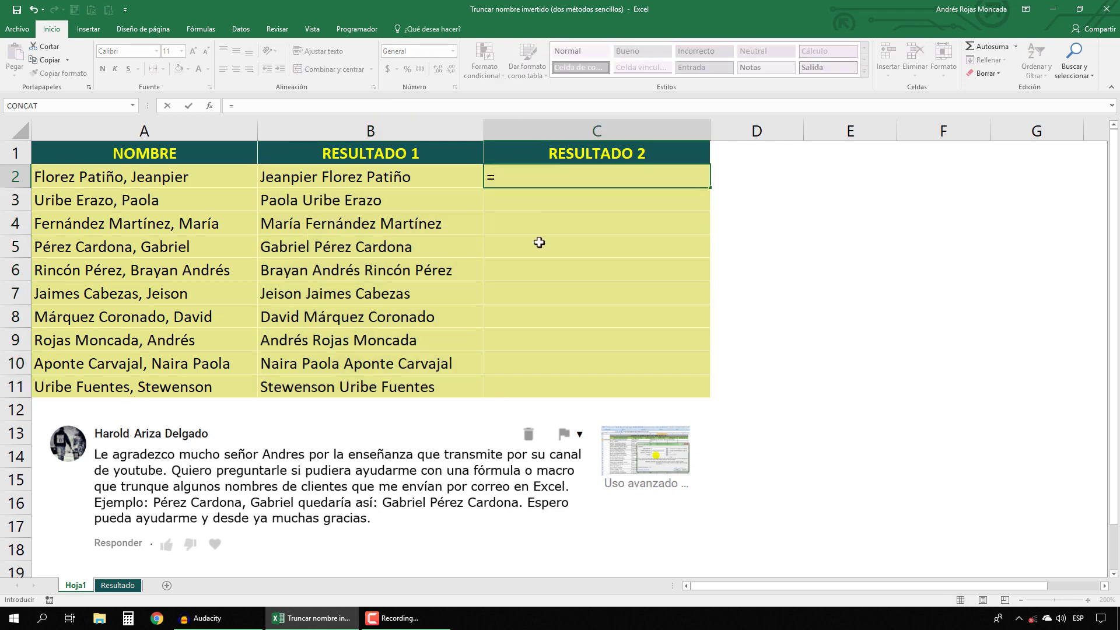
{"action": "type", "text": "extr"}
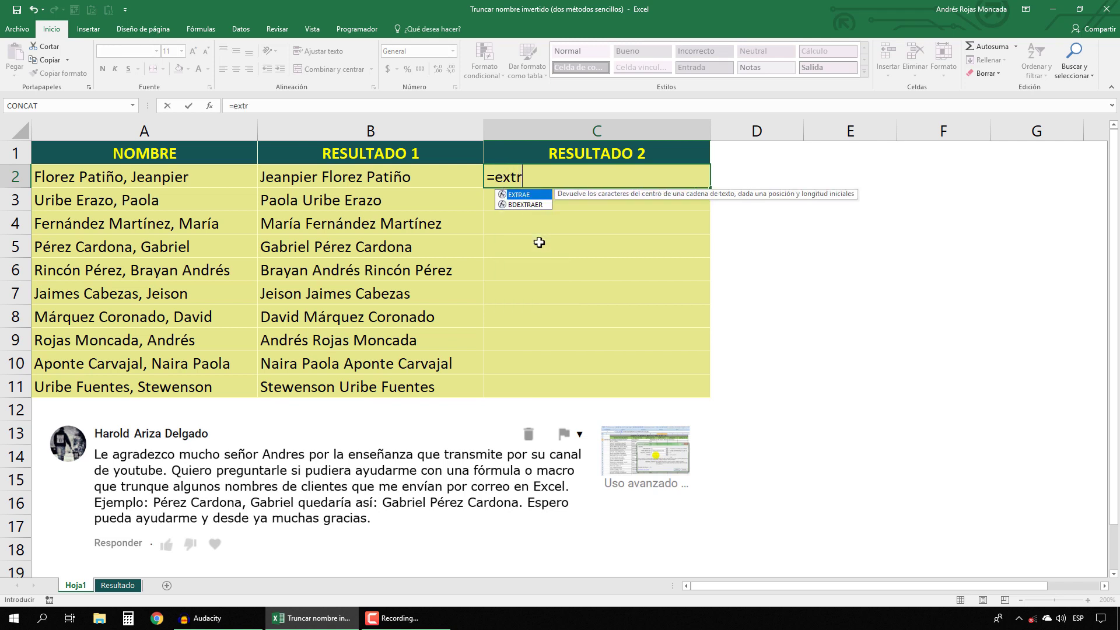
{"action": "key", "text": "Tab"}
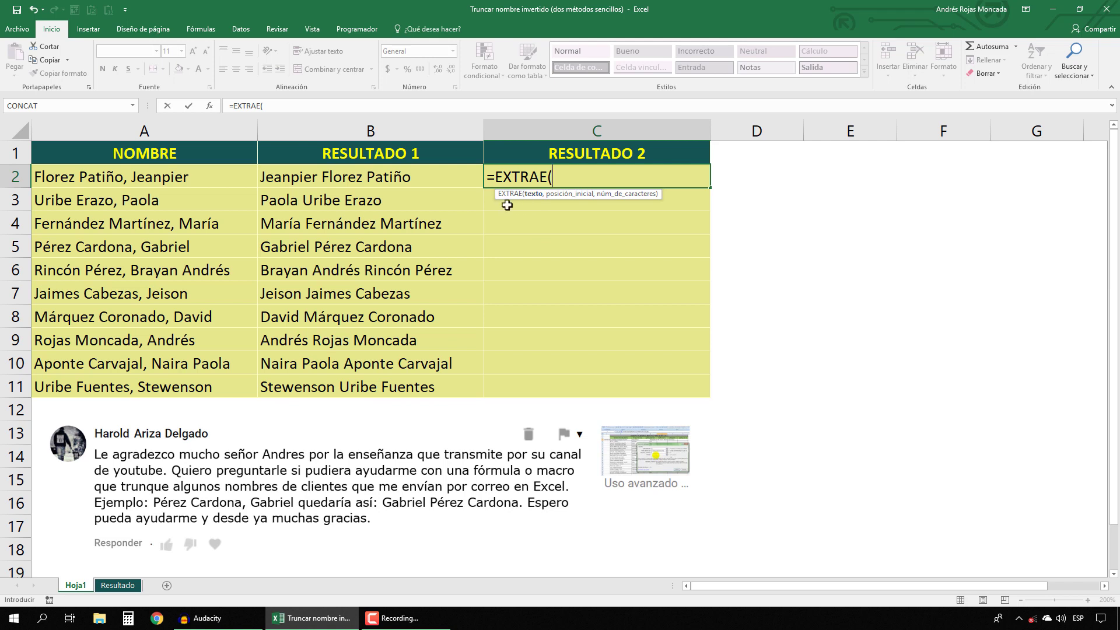
{"action": "left_click_drag", "start_coordinate": [496, 197], "coordinate": [487, 247]}
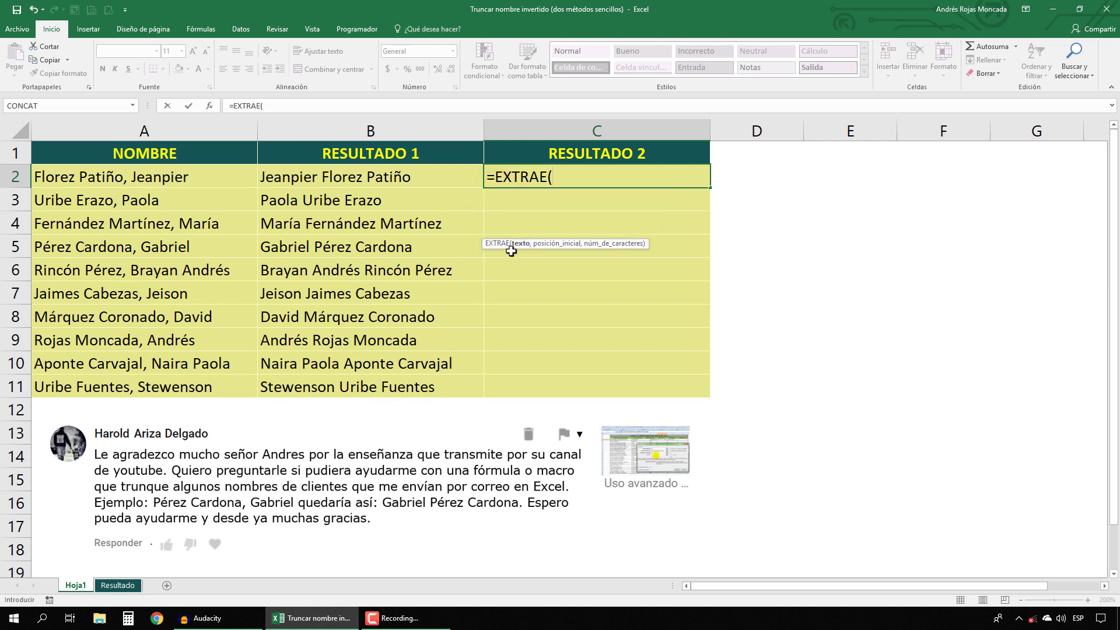
{"action": "left_click", "coordinate": [223, 183]}
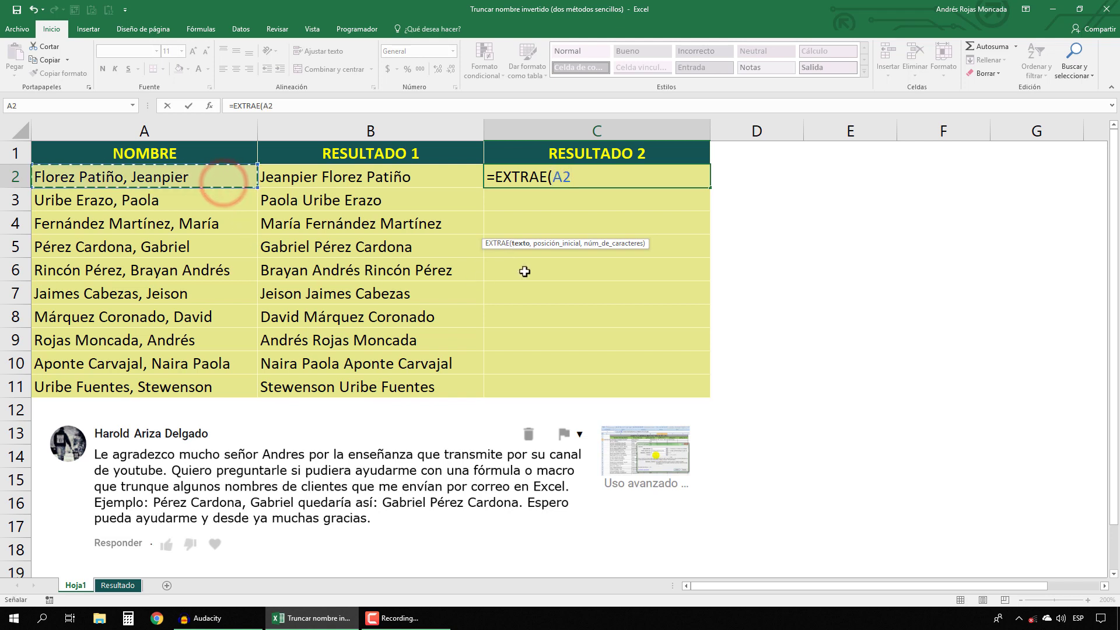
{"action": "type", "text": "&"}
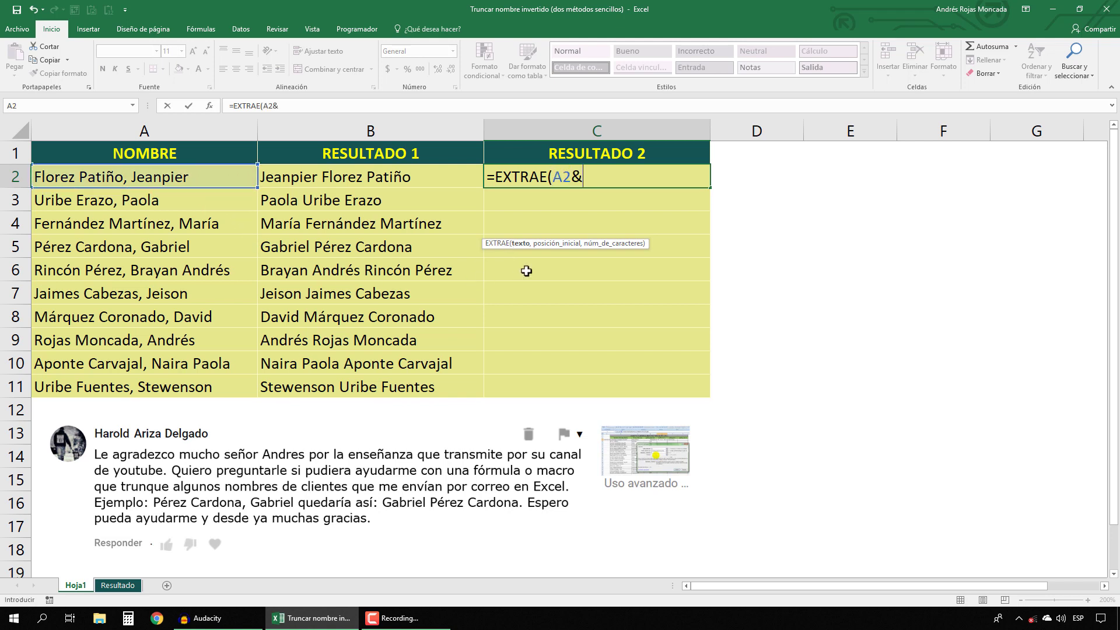
{"action": "type", "text": "\" \"&"}
{"action": "left_click", "coordinate": [228, 174]}
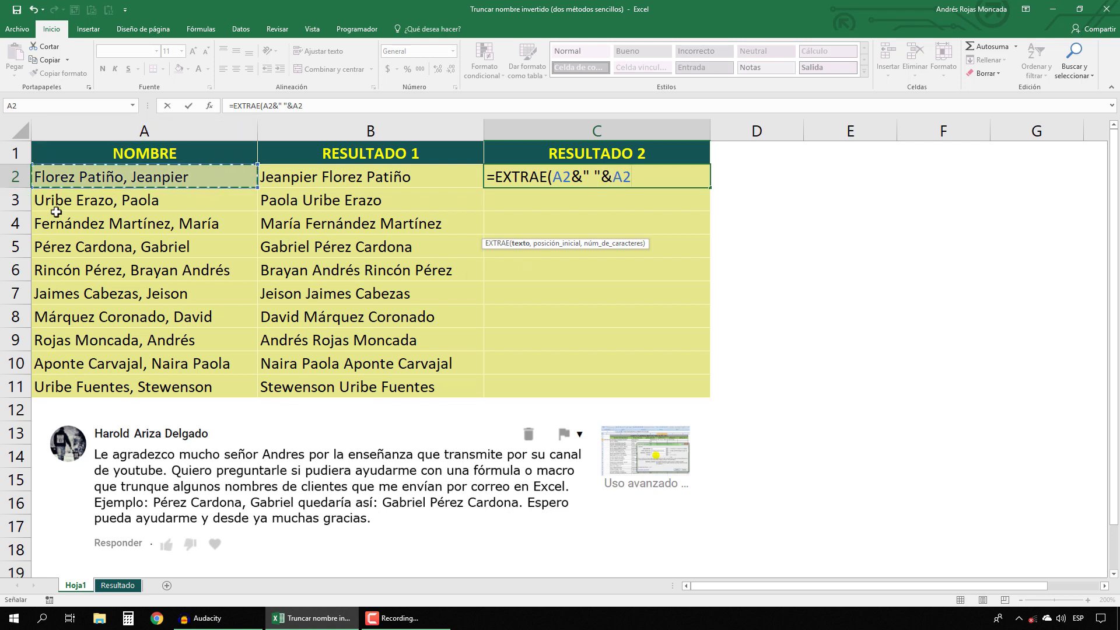
Step: Preview the evaluated text argument of EXTRAE in C2, and restore the cell references
{"action": "left_click", "coordinate": [520, 244]}
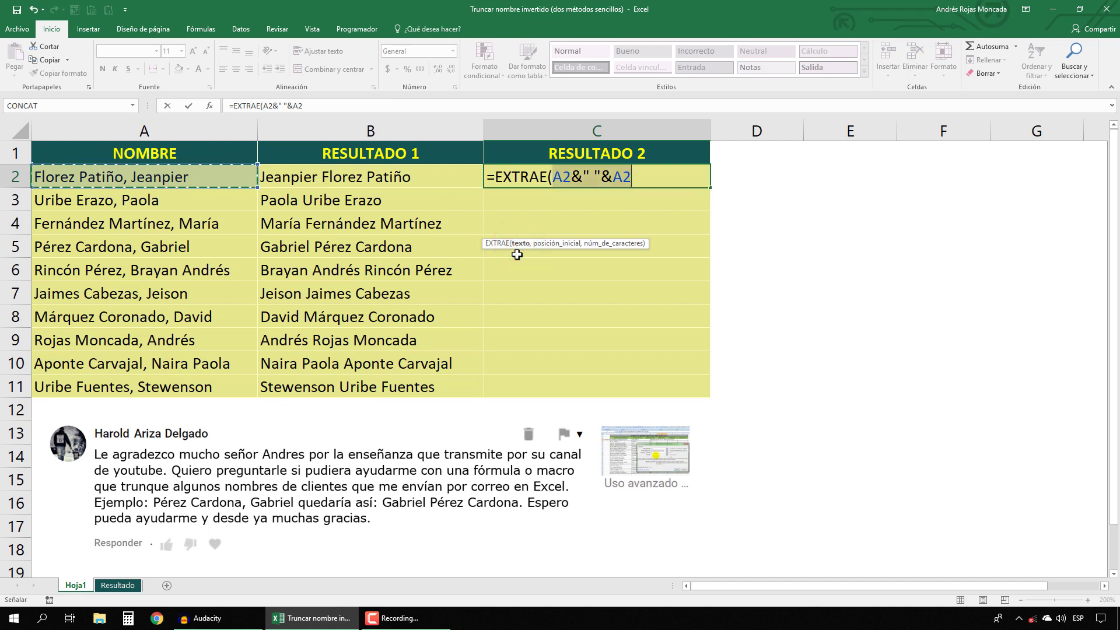
{"action": "key", "text": "F9"}
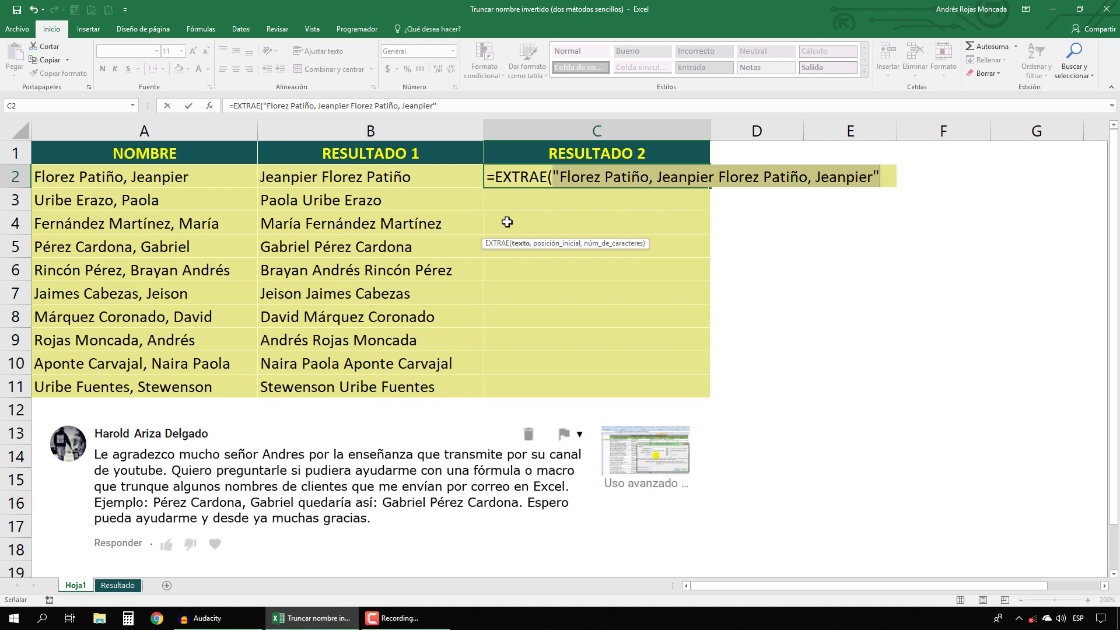
{"action": "key", "text": "ctrl+z"}
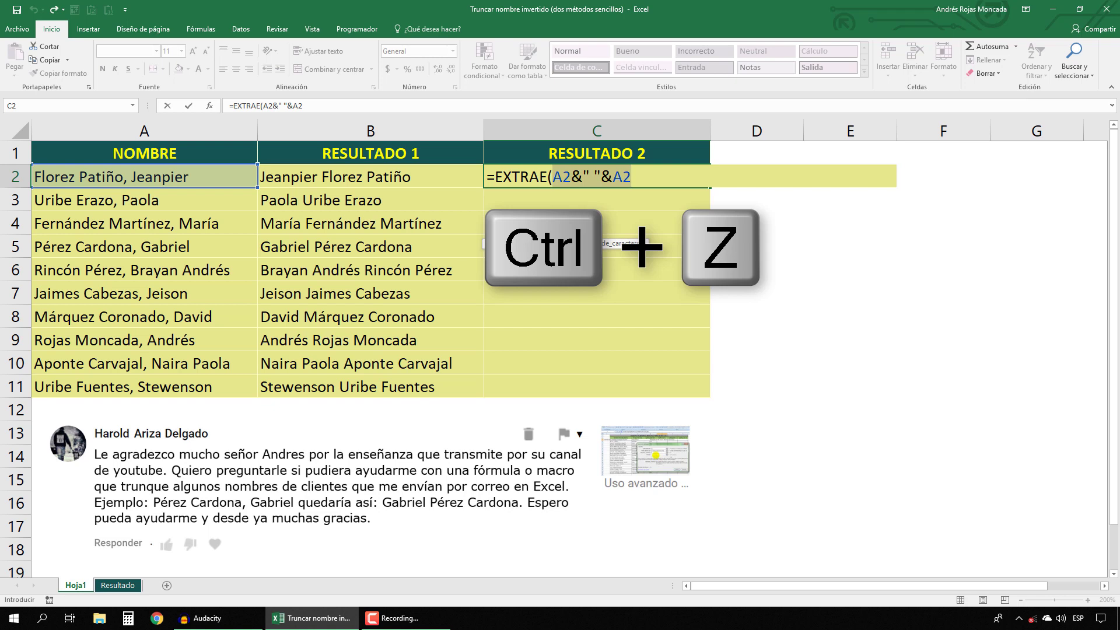
Step: Set EXTRAE's starting position in the C2 formula to ENCONTRAR(",",A2,1)+1
{"action": "left_click", "coordinate": [648, 175]}
{"action": "type", "text": ","}
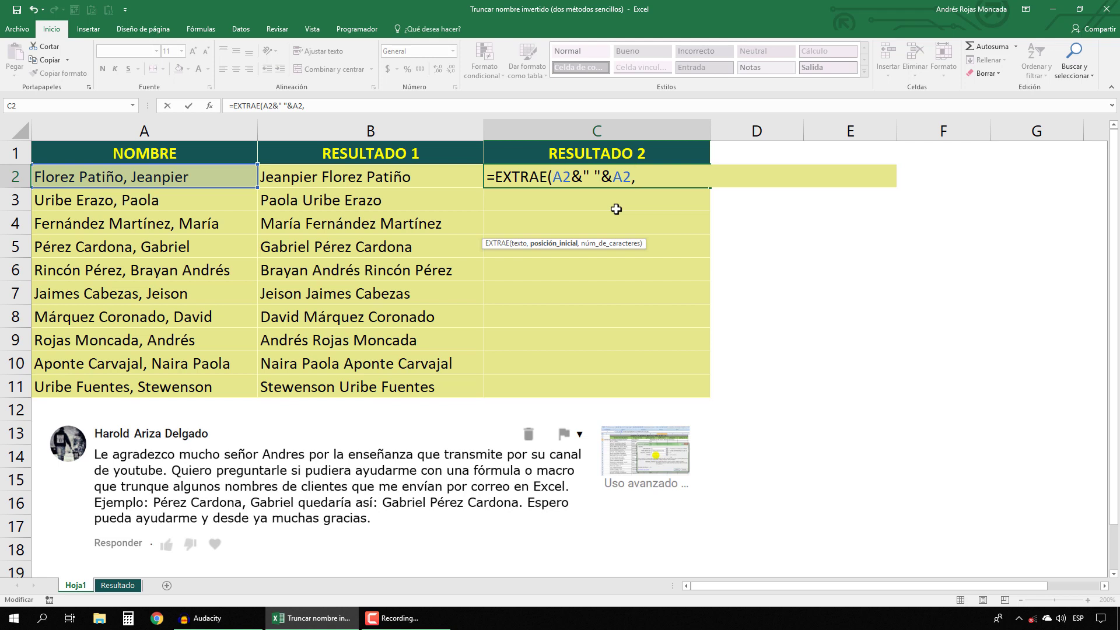
{"action": "type", "text": "encon"}
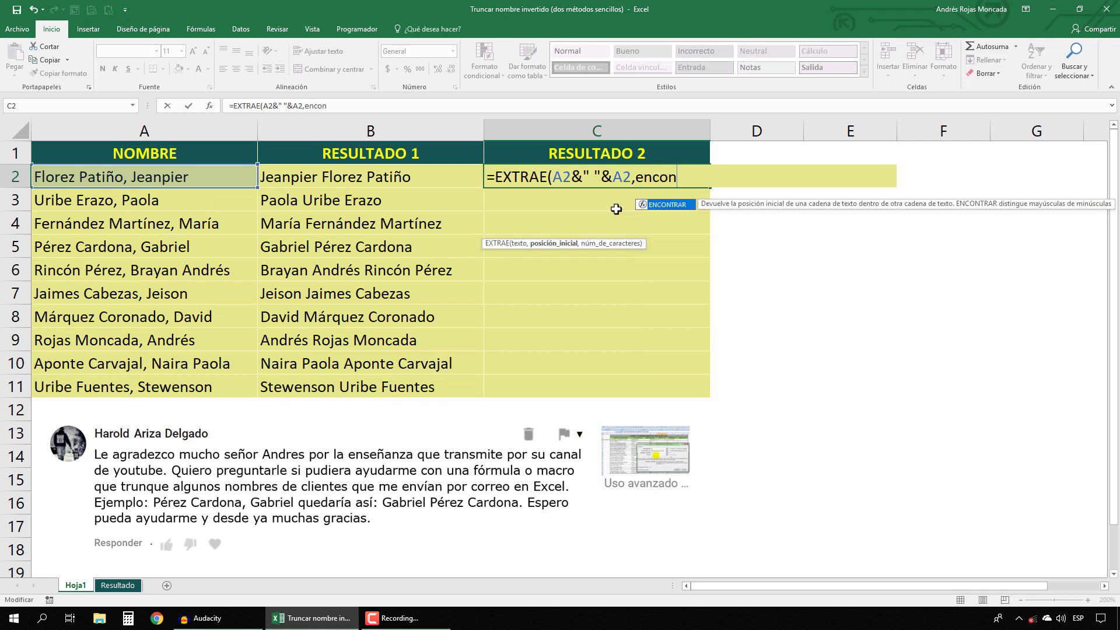
{"action": "key", "text": "Tab"}
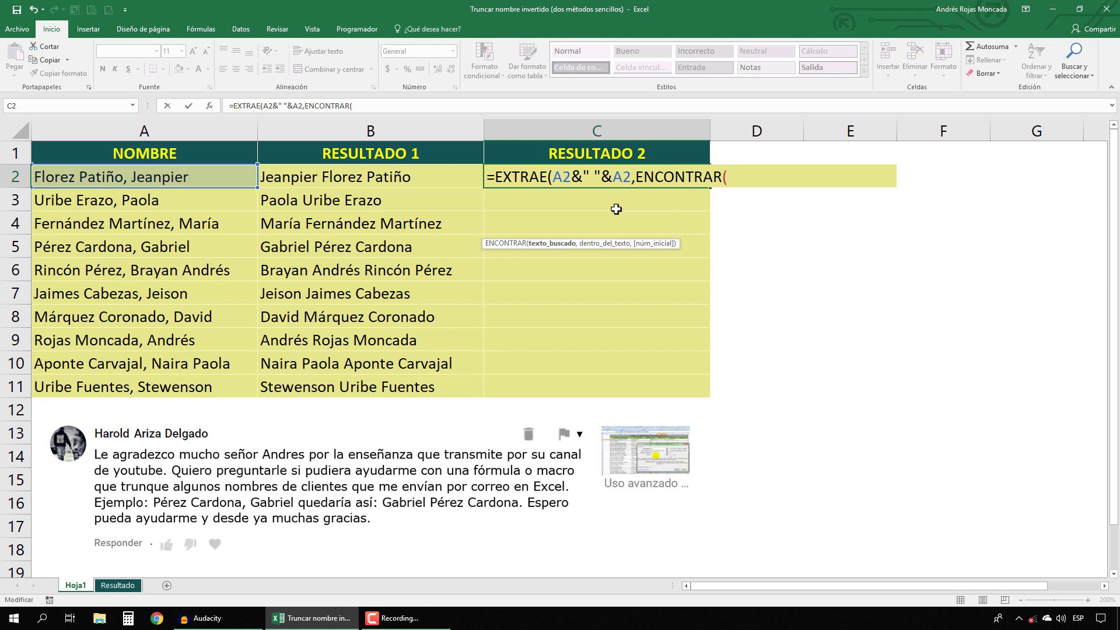
{"action": "type", "text": "\",\","}
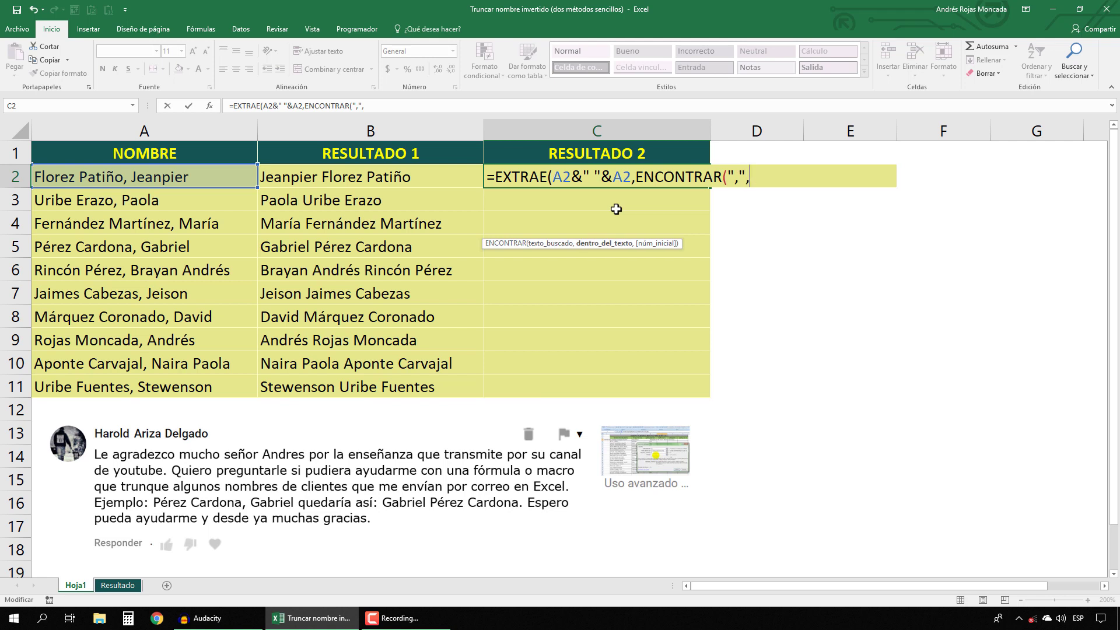
{"action": "left_click", "coordinate": [146, 176]}
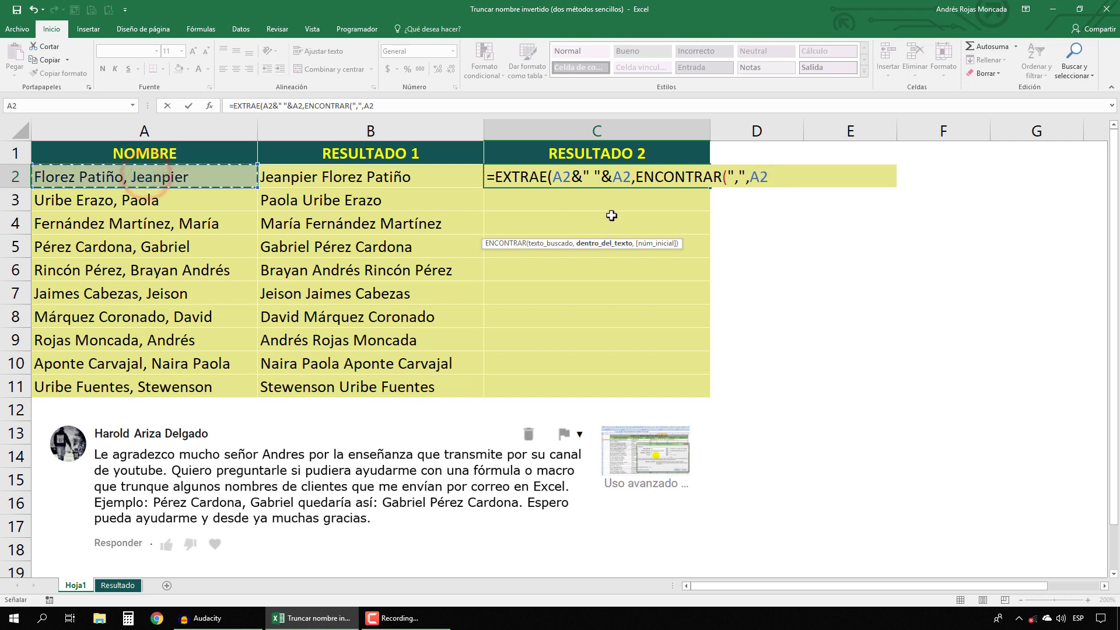
{"action": "type", "text": ","}
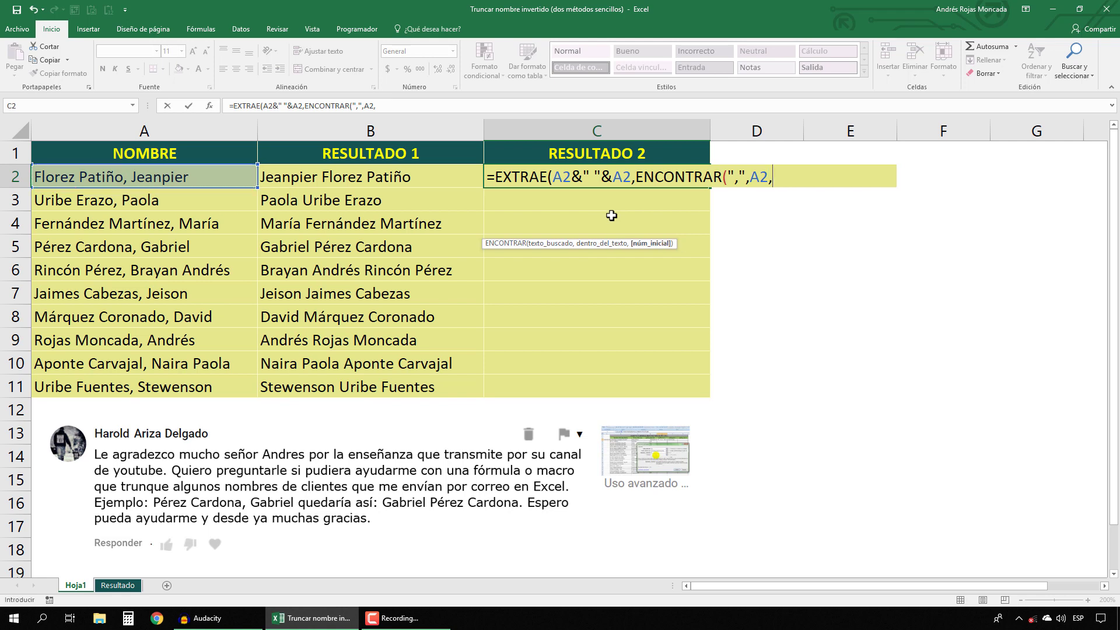
{"action": "type", "text": "1)"}
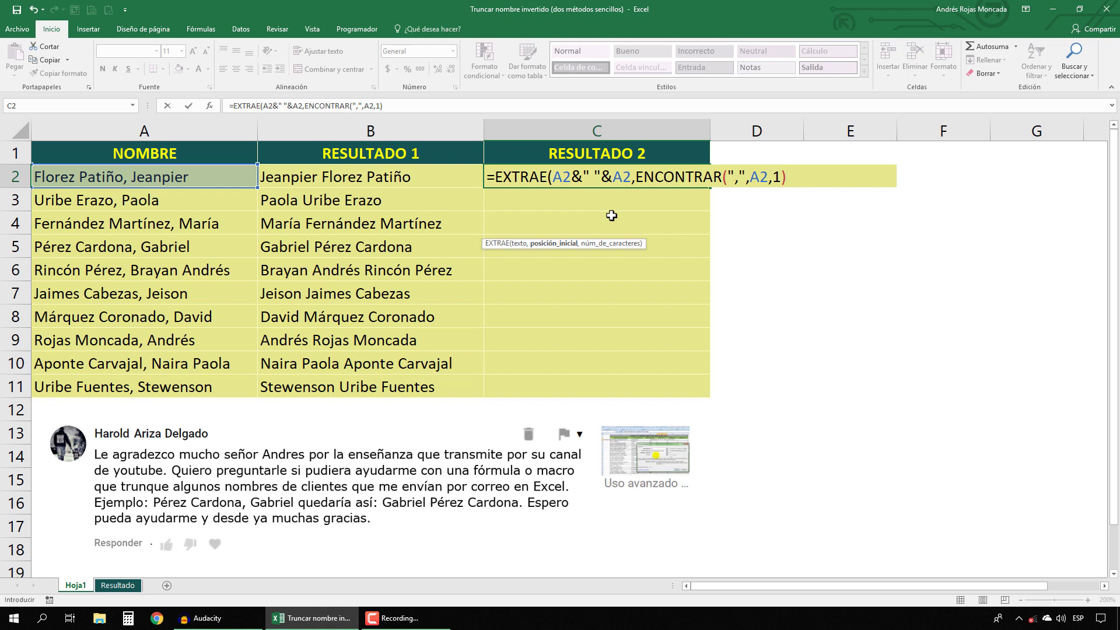
{"action": "type", "text": "+1"}
Step: Complete EXTRAE in C2 with LARGO(A2) as the number of characters, and preview the formula's result before restoring it
{"action": "type", "text": ","}
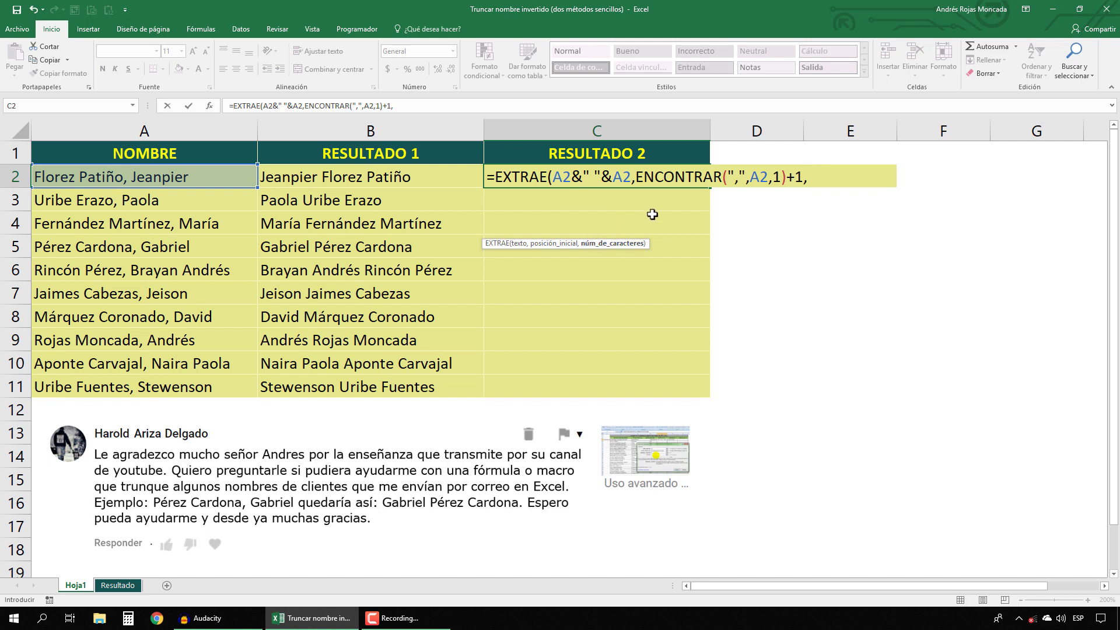
{"action": "type", "text": "lar"}
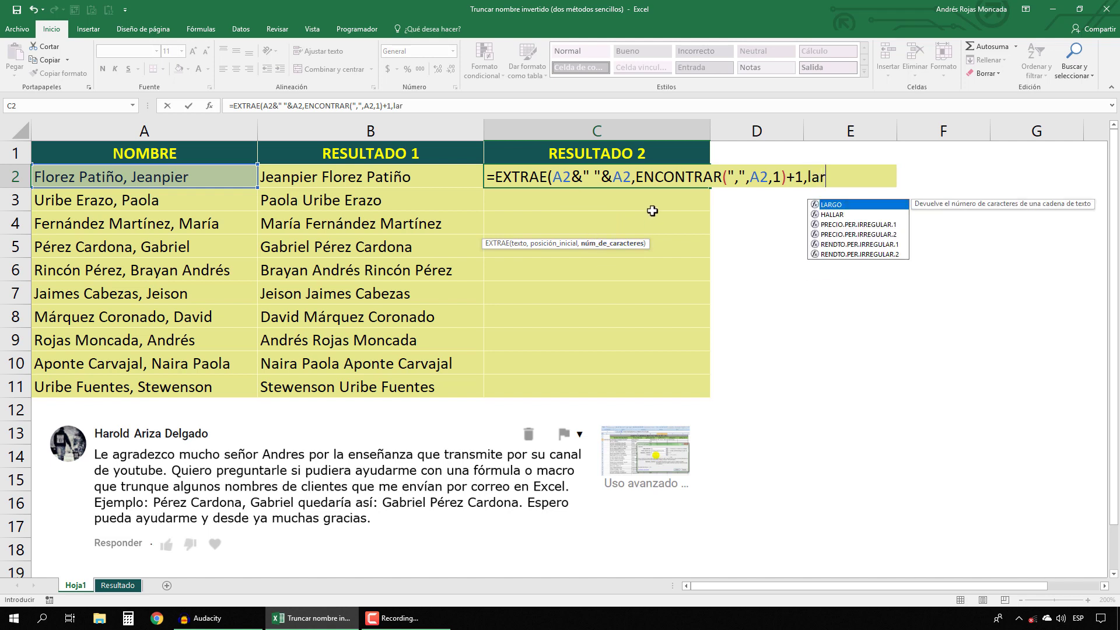
{"action": "key", "text": "Tab"}
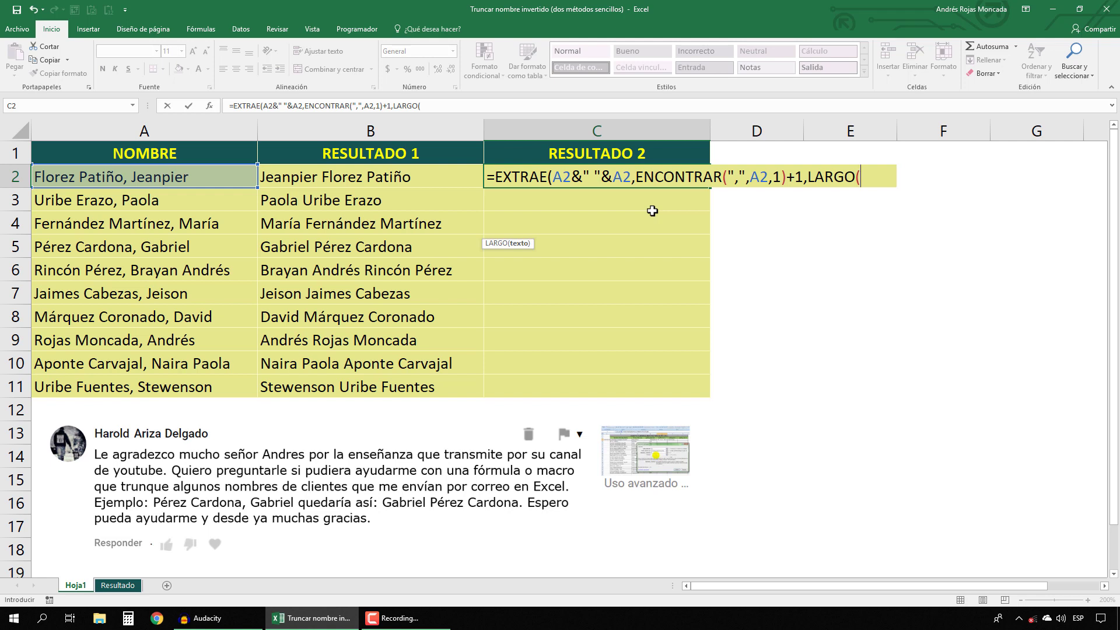
{"action": "left_click", "coordinate": [208, 172]}
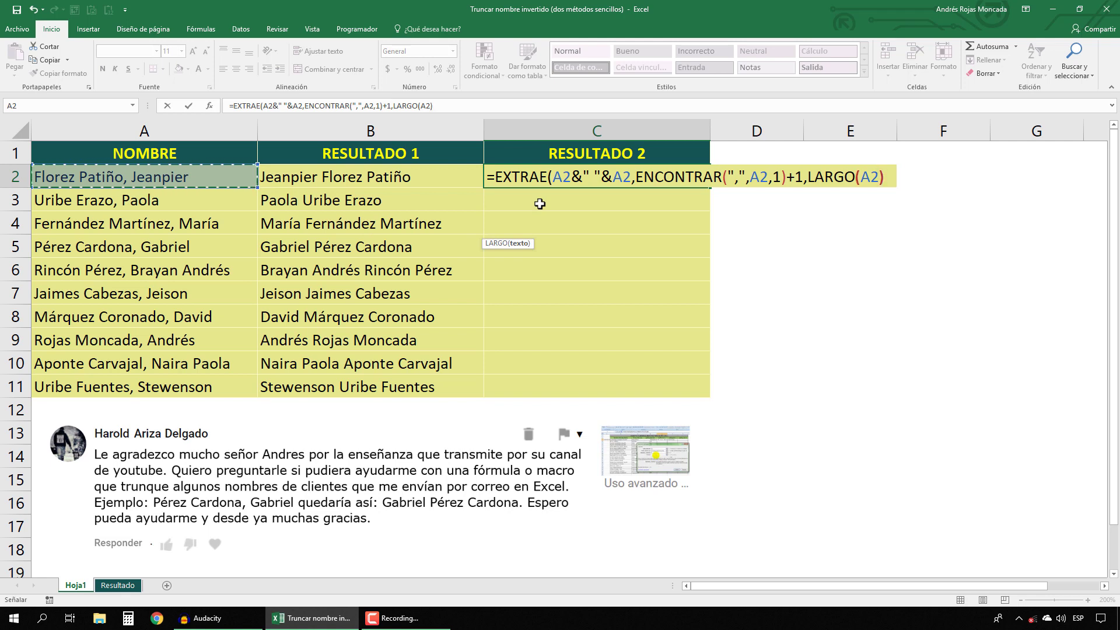
{"action": "type", "text": "))"}
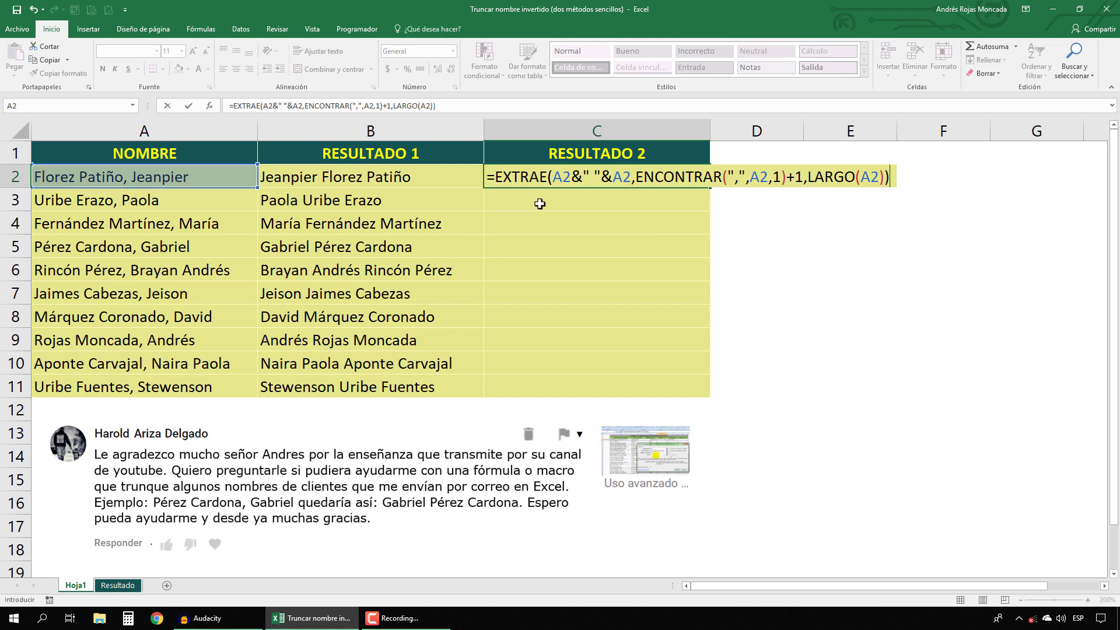
{"action": "key", "text": "F9"}
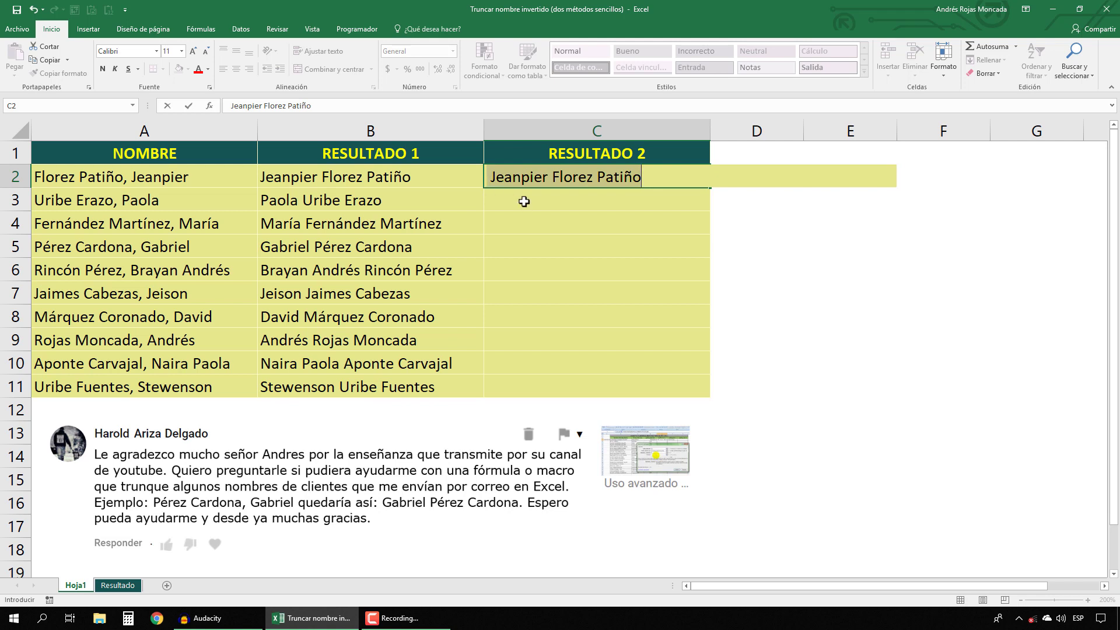
{"action": "key", "text": "ctrl+z"}
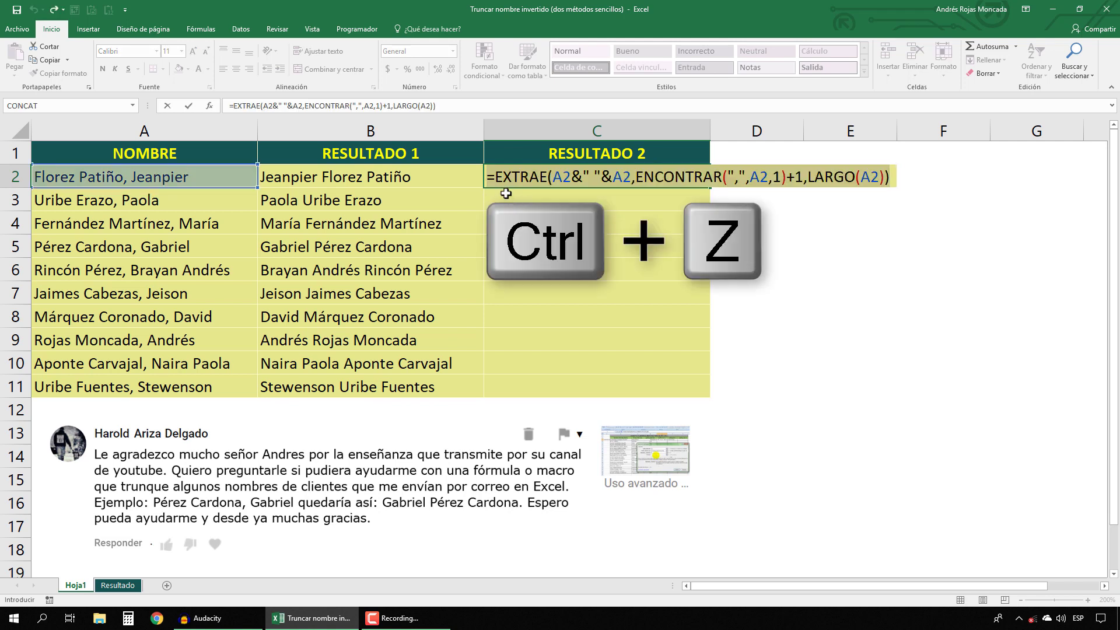
Step: Wrap the entire C2 formula in the ESPACIOS function and enter it, keeping C2 selected
{"action": "type", "text": "espa"}
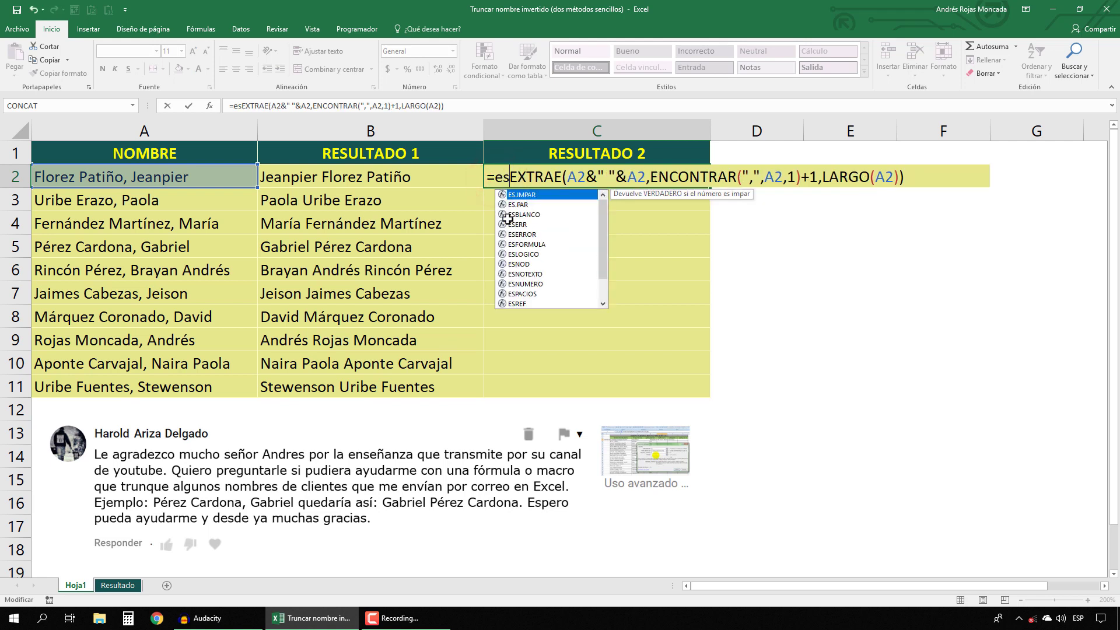
{"action": "key", "text": "Tab"}
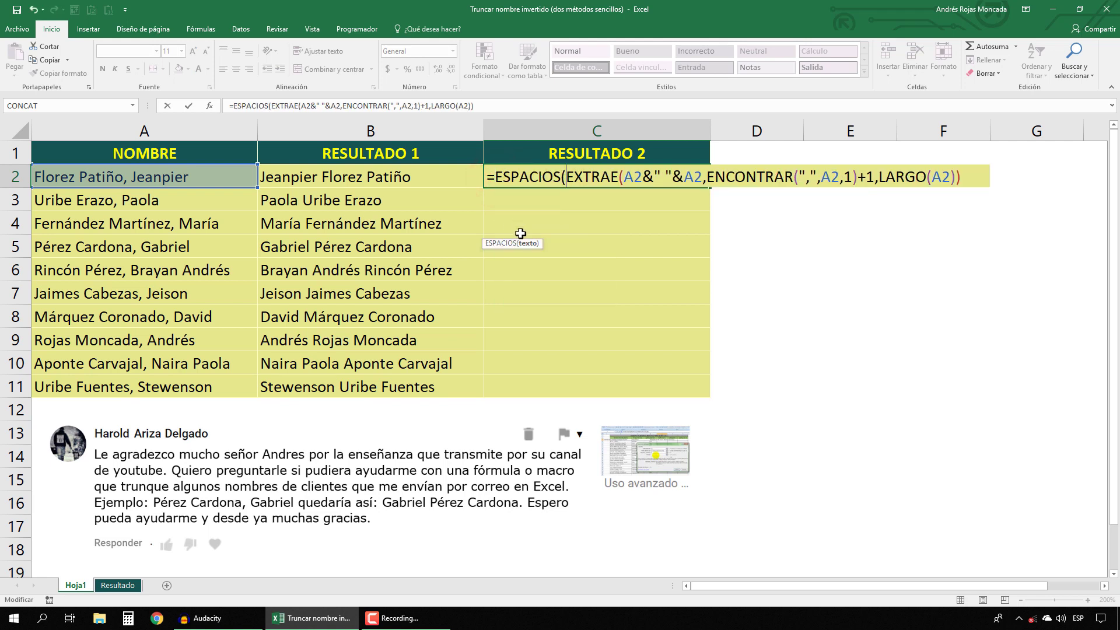
{"action": "left_click", "coordinate": [525, 244]}
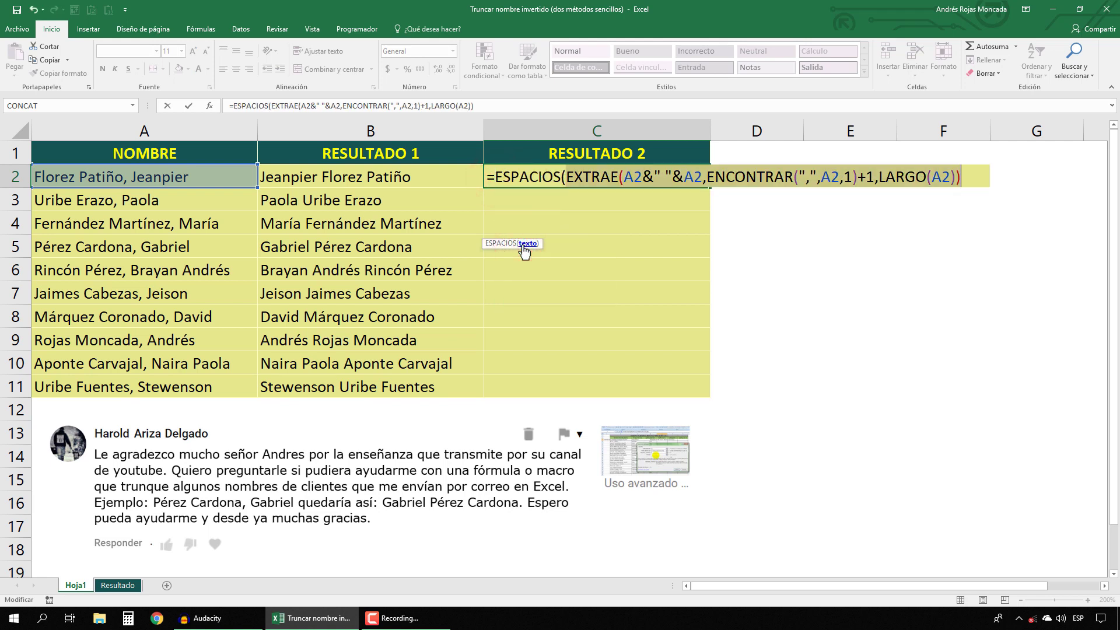
{"action": "left_click", "coordinate": [963, 173]}
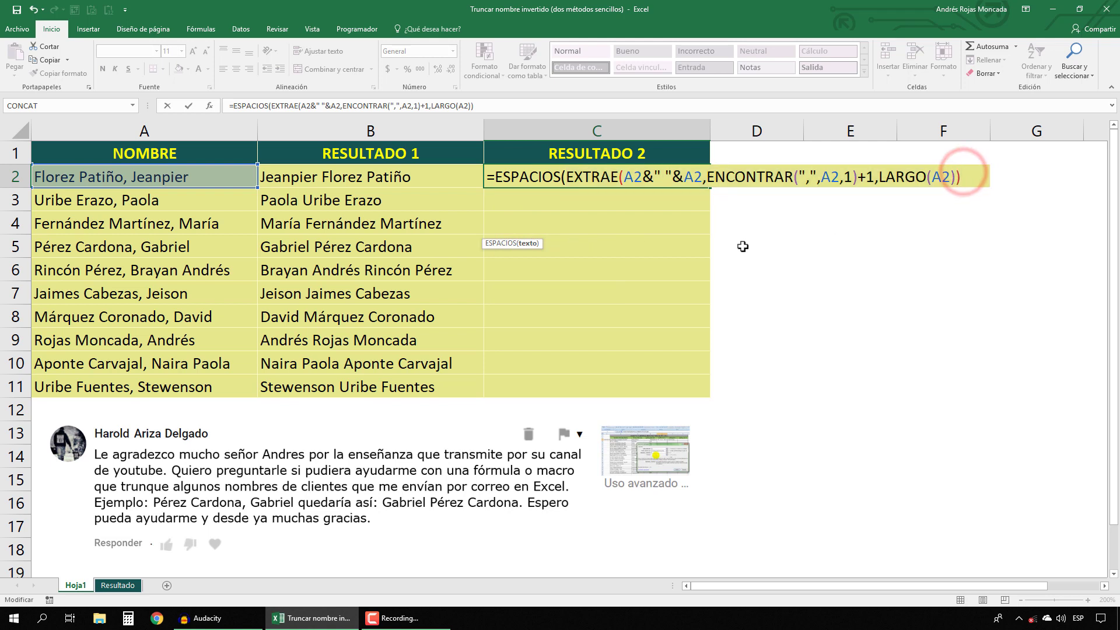
{"action": "type", "text": ")"}
{"action": "key", "text": "ctrl+Return"}
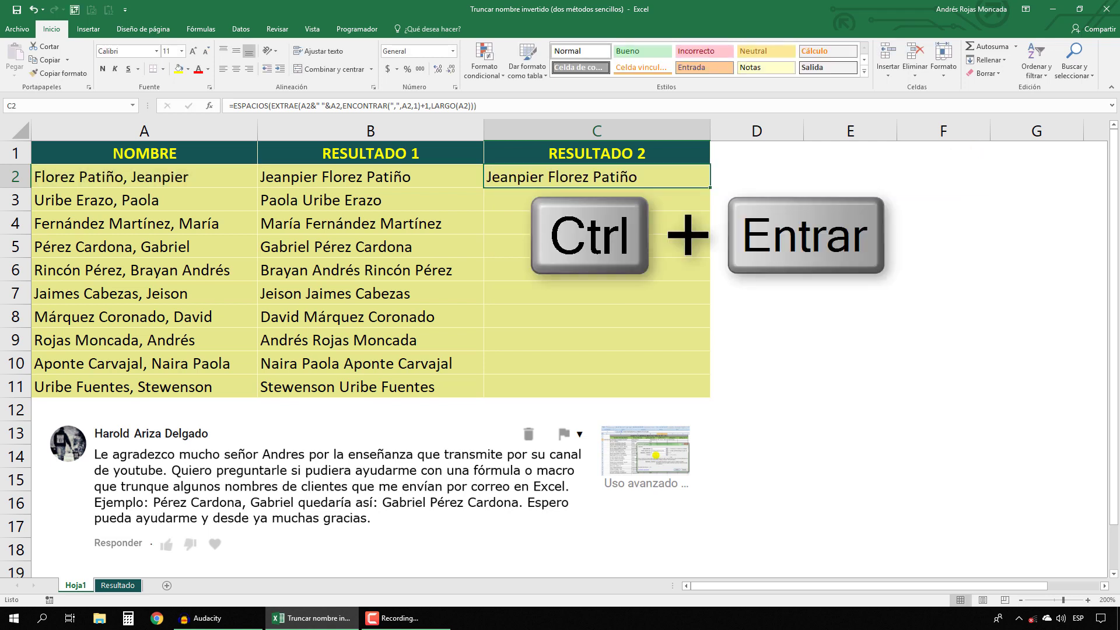
Step: Fill the C2 formula down the RESULTADO 2 column through C11, and deselect the range
{"action": "double_click", "coordinate": [713, 189]}
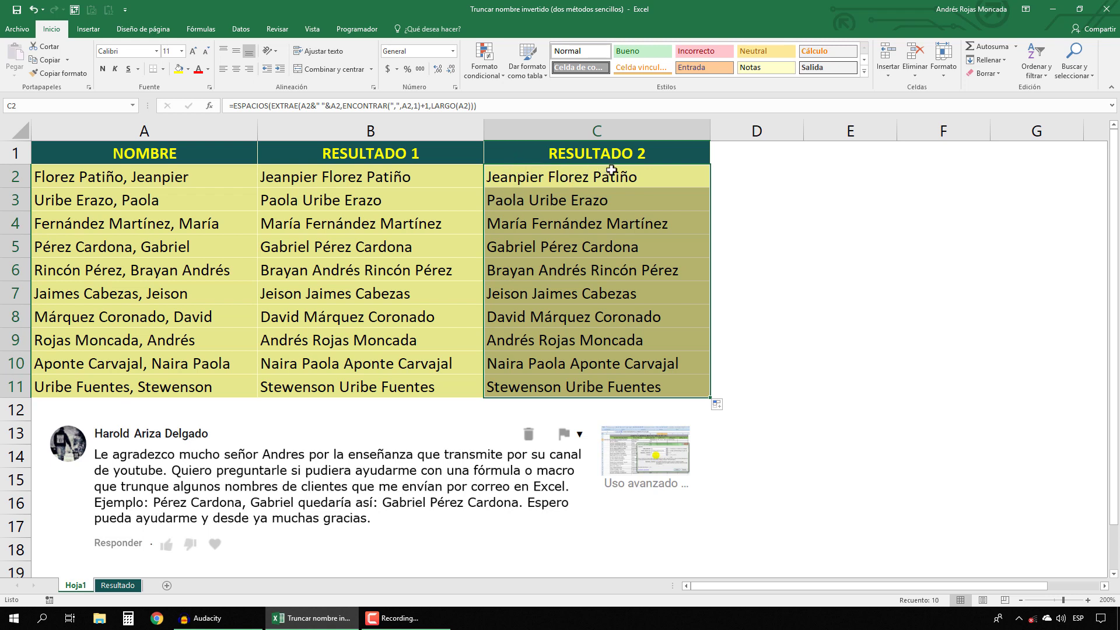
{"action": "left_click", "coordinate": [827, 153]}
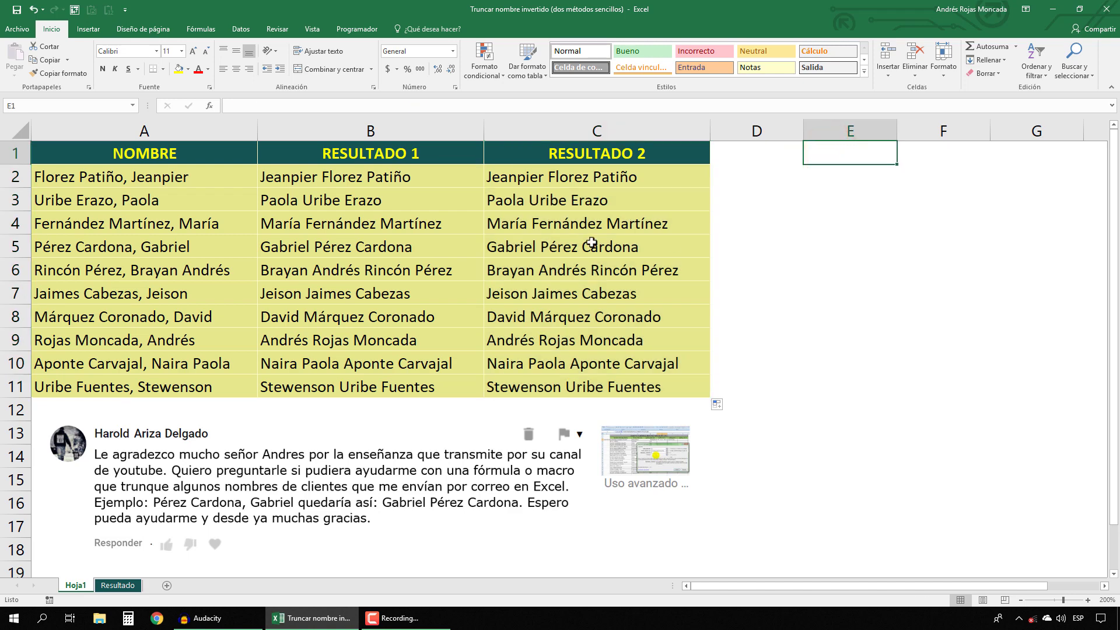